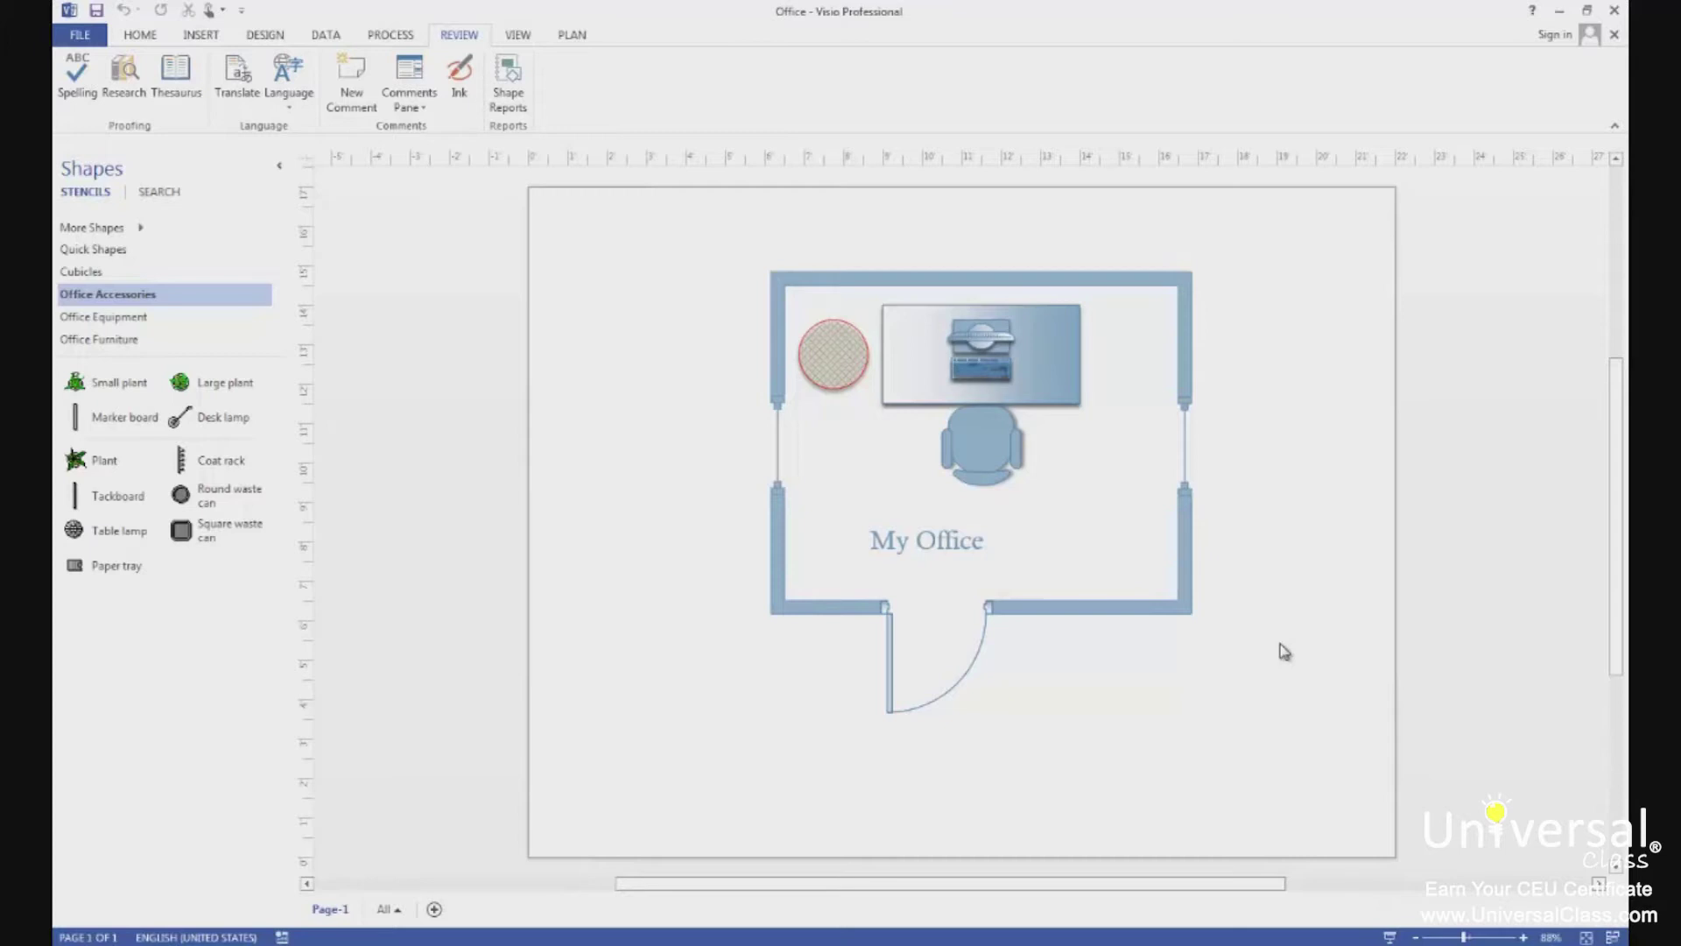
- Preview My Office on landscape Letter paper and check the Print All Pages range list
click(83, 36)
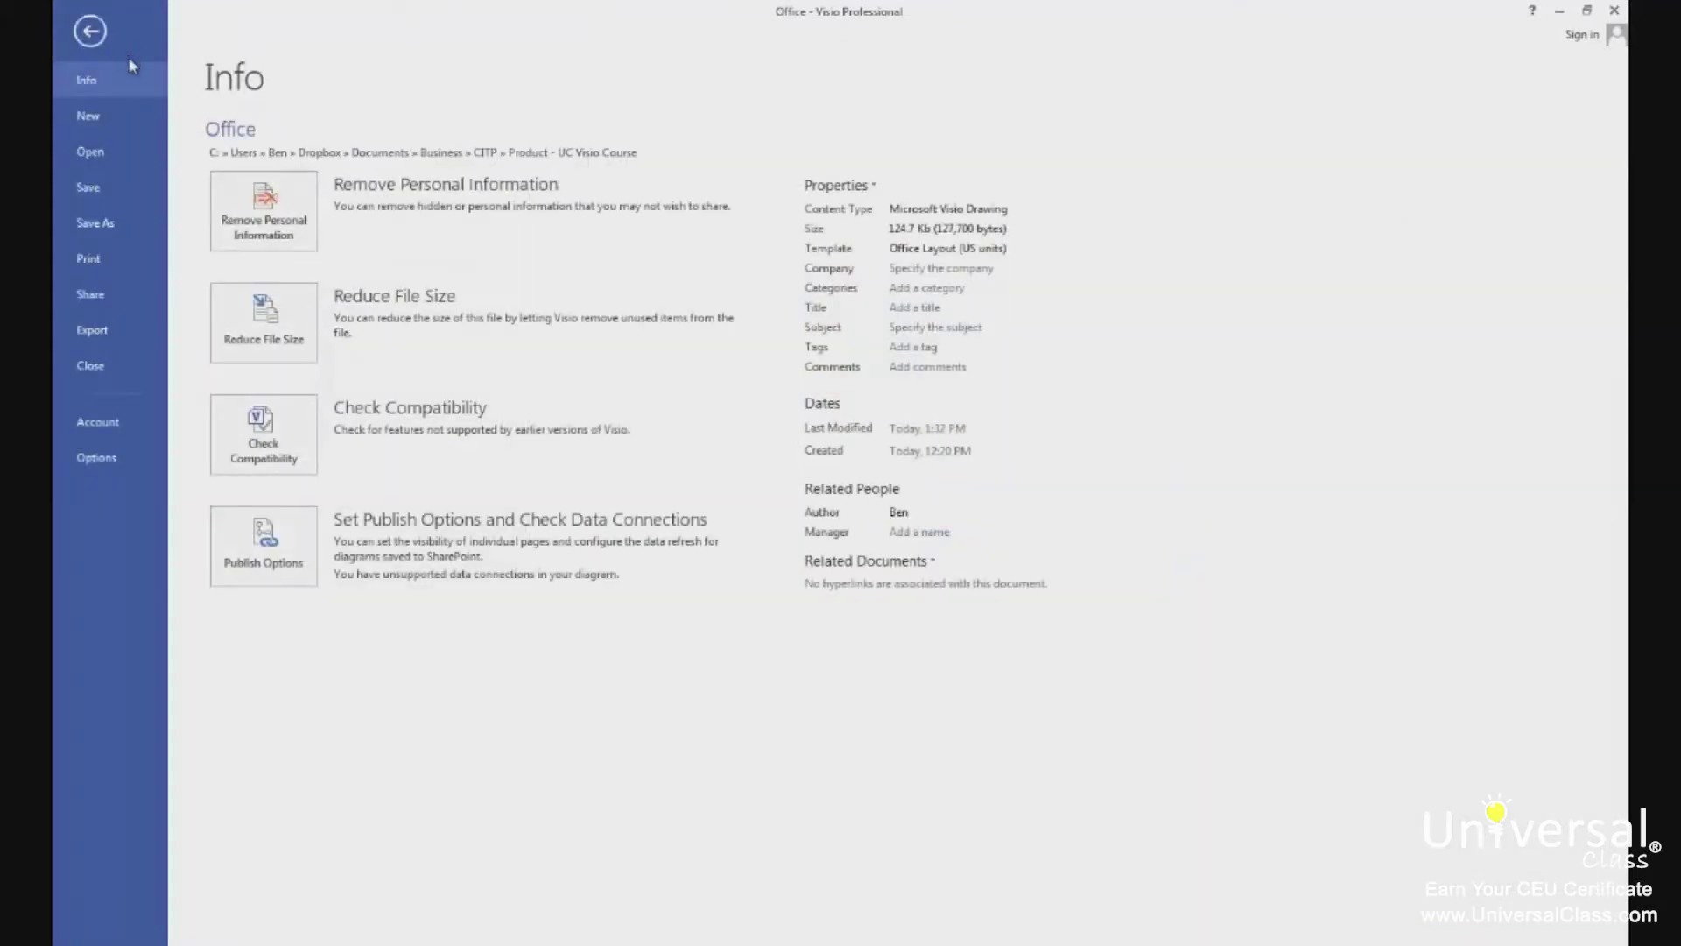
click(91, 259)
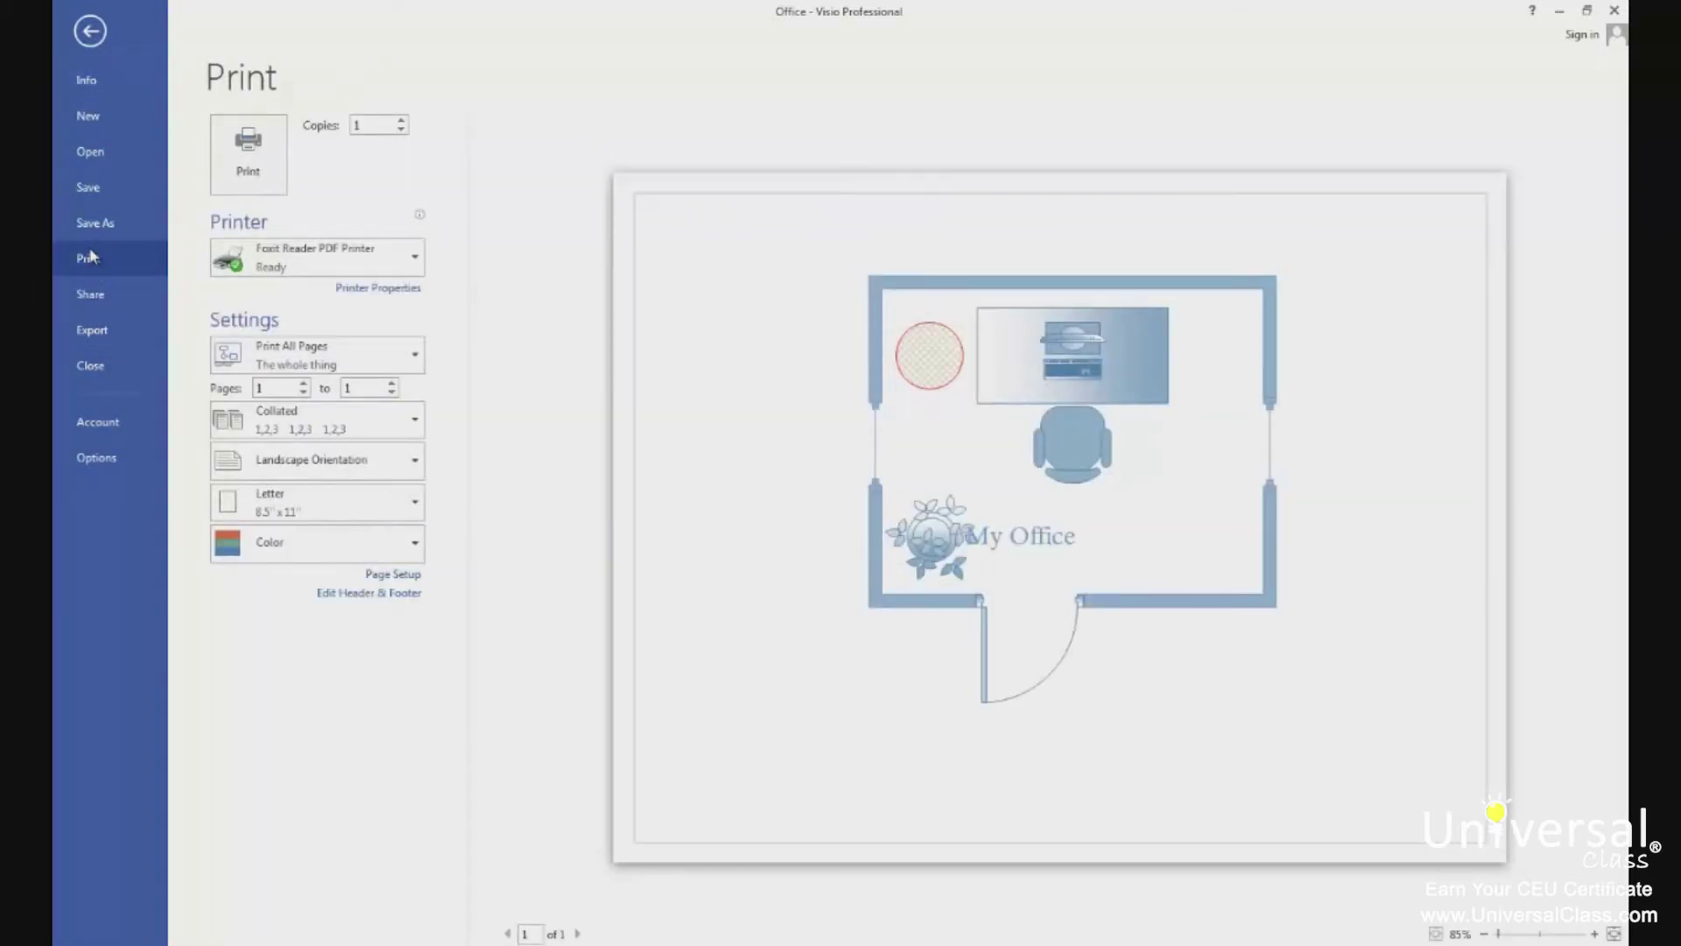
click(627, 376)
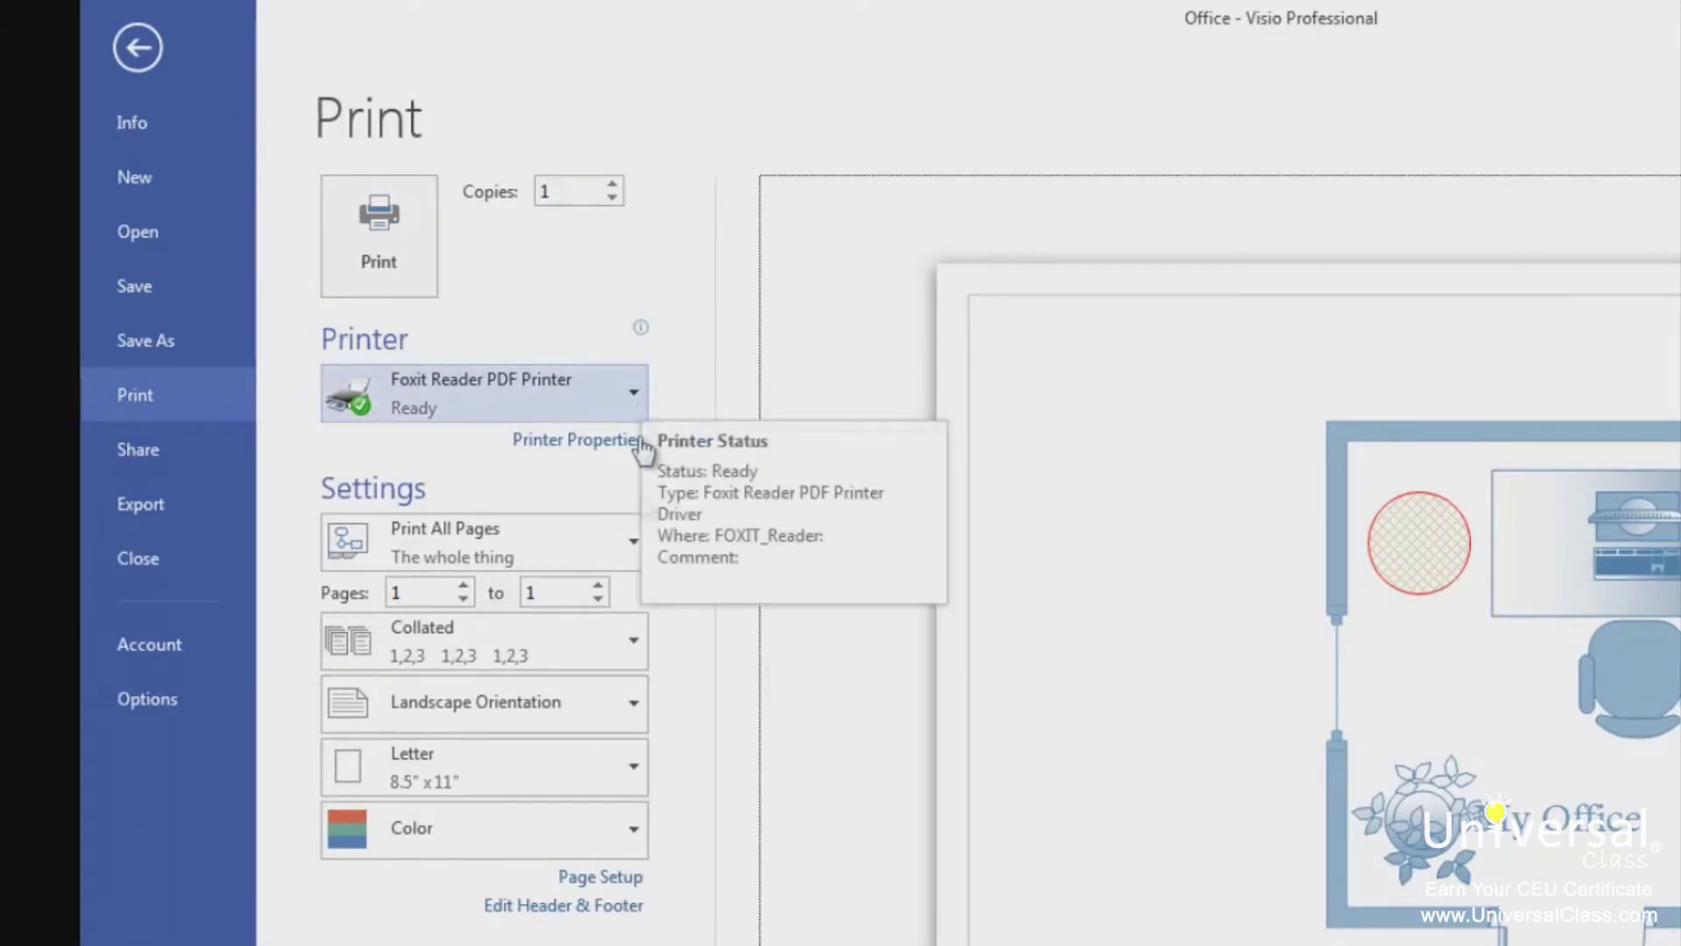
click(640, 553)
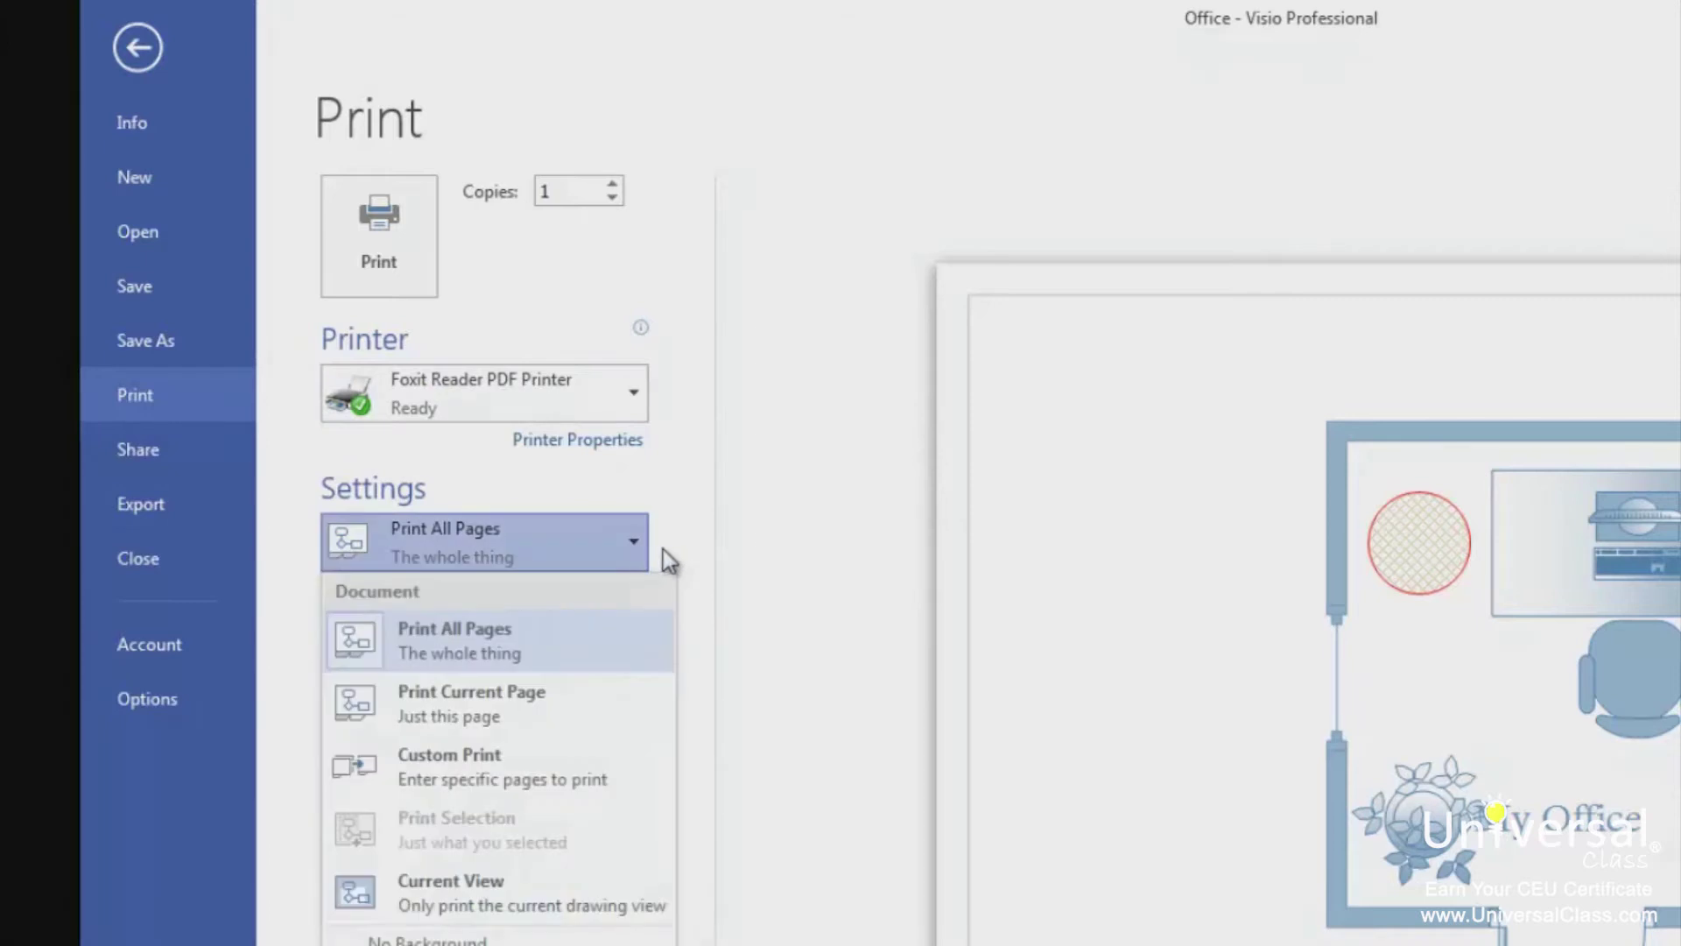
click(663, 550)
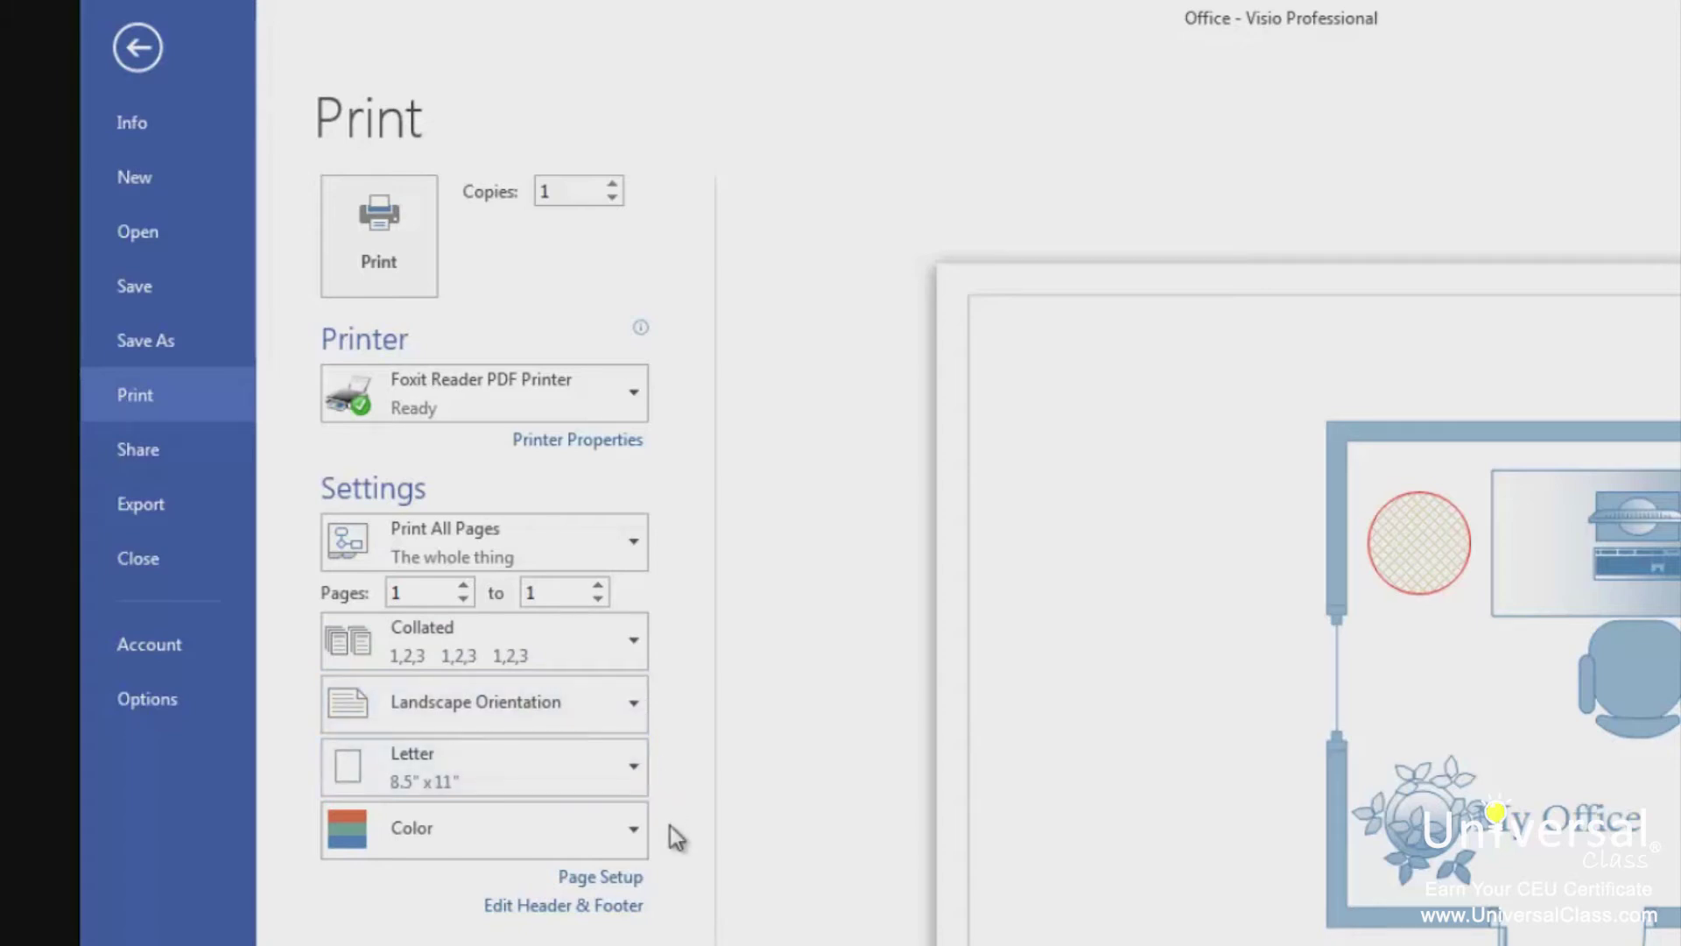
click(635, 879)
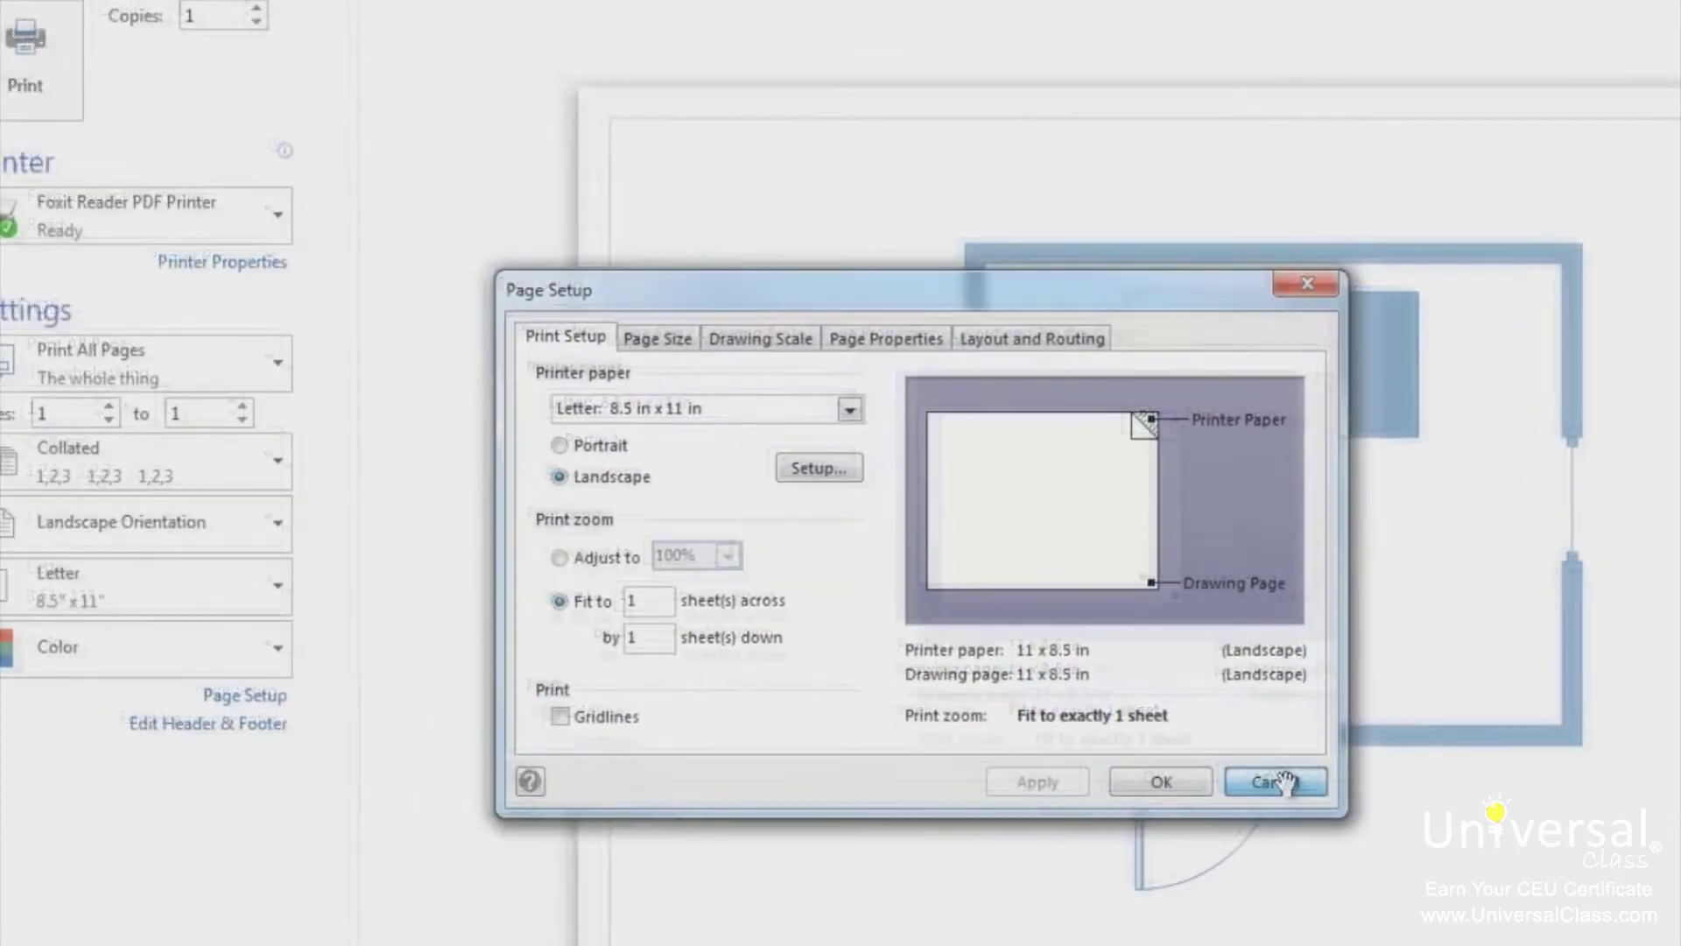
click(1236, 756)
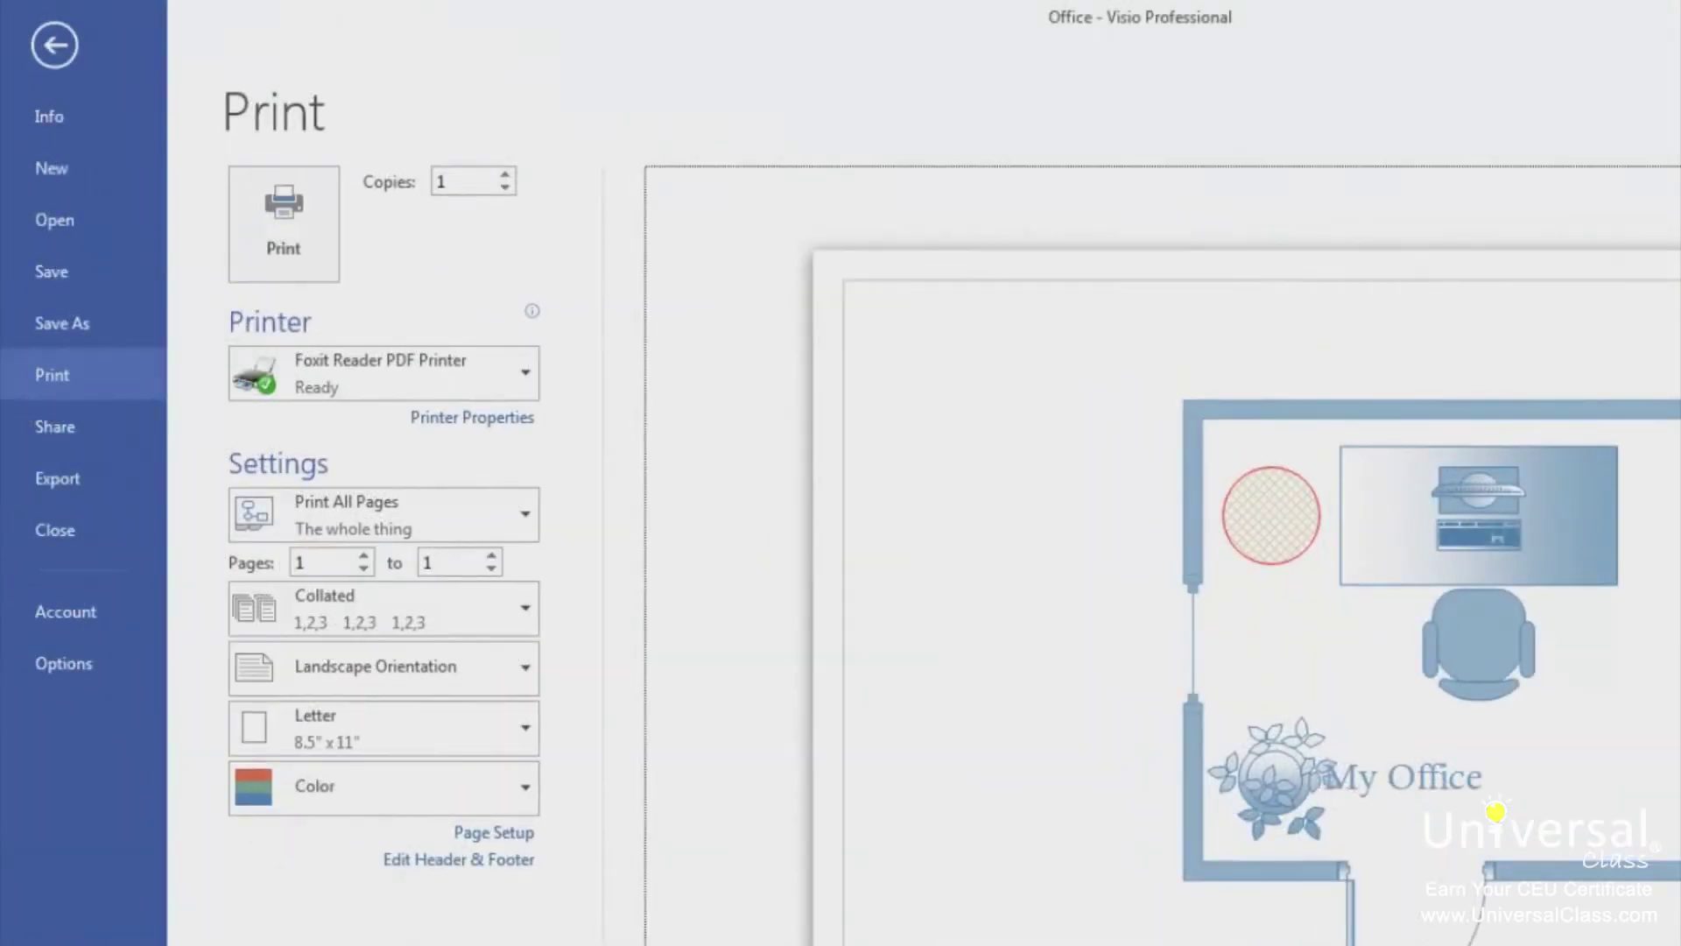
click(514, 866)
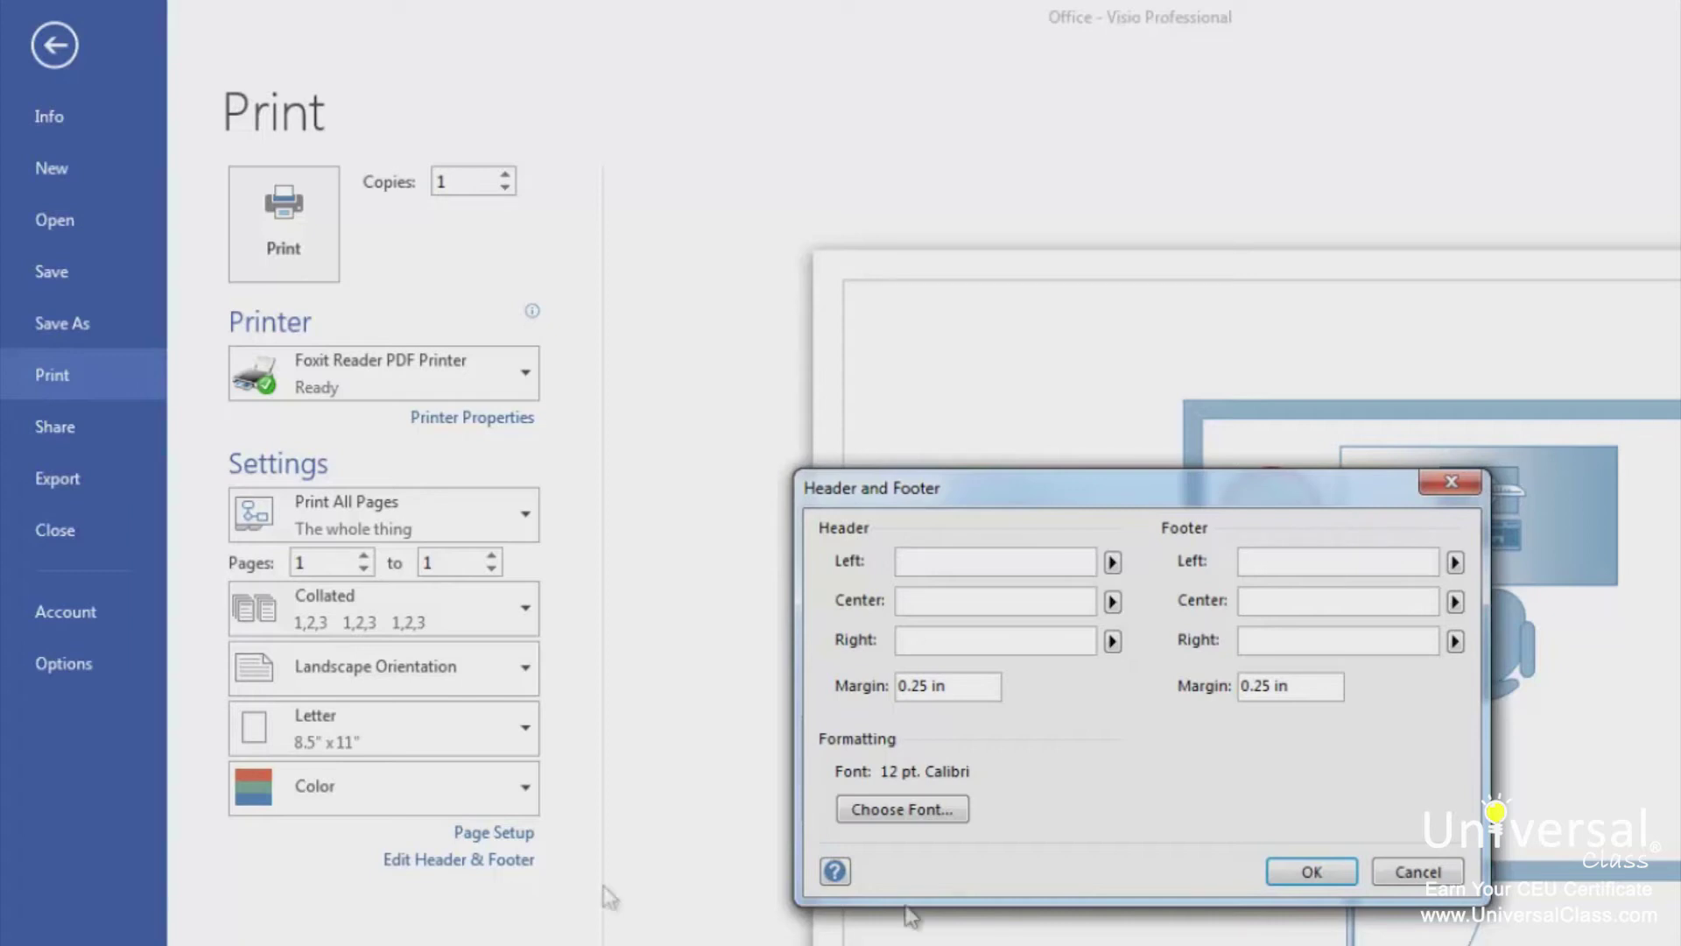
click(1416, 873)
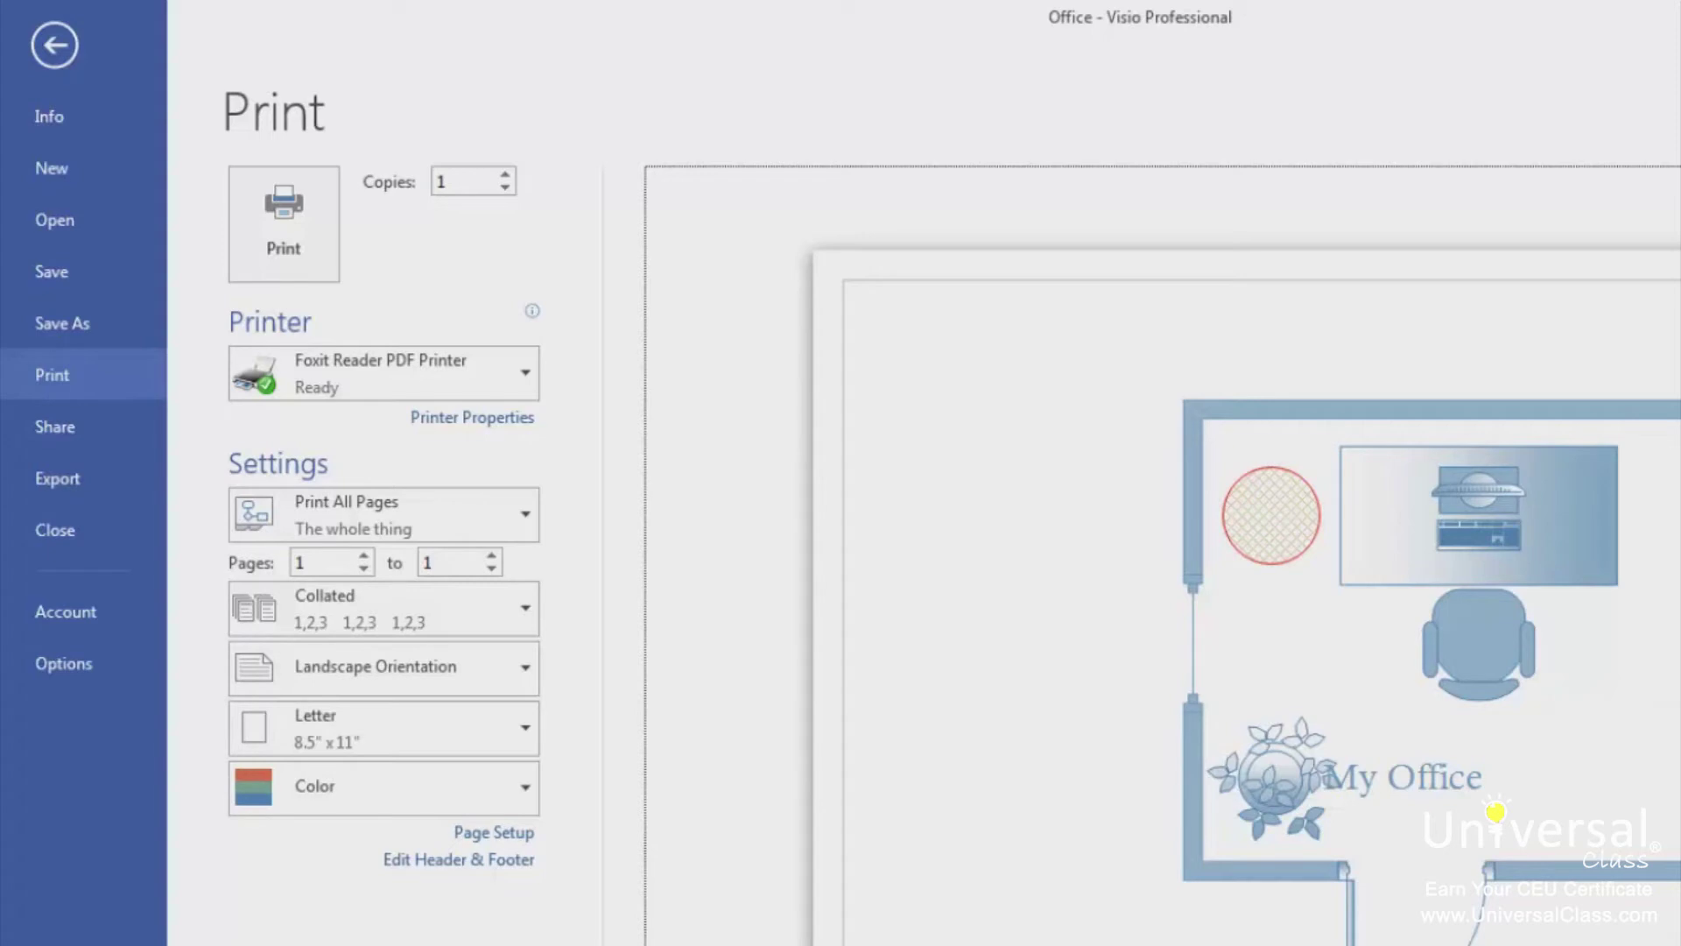
click(89, 118)
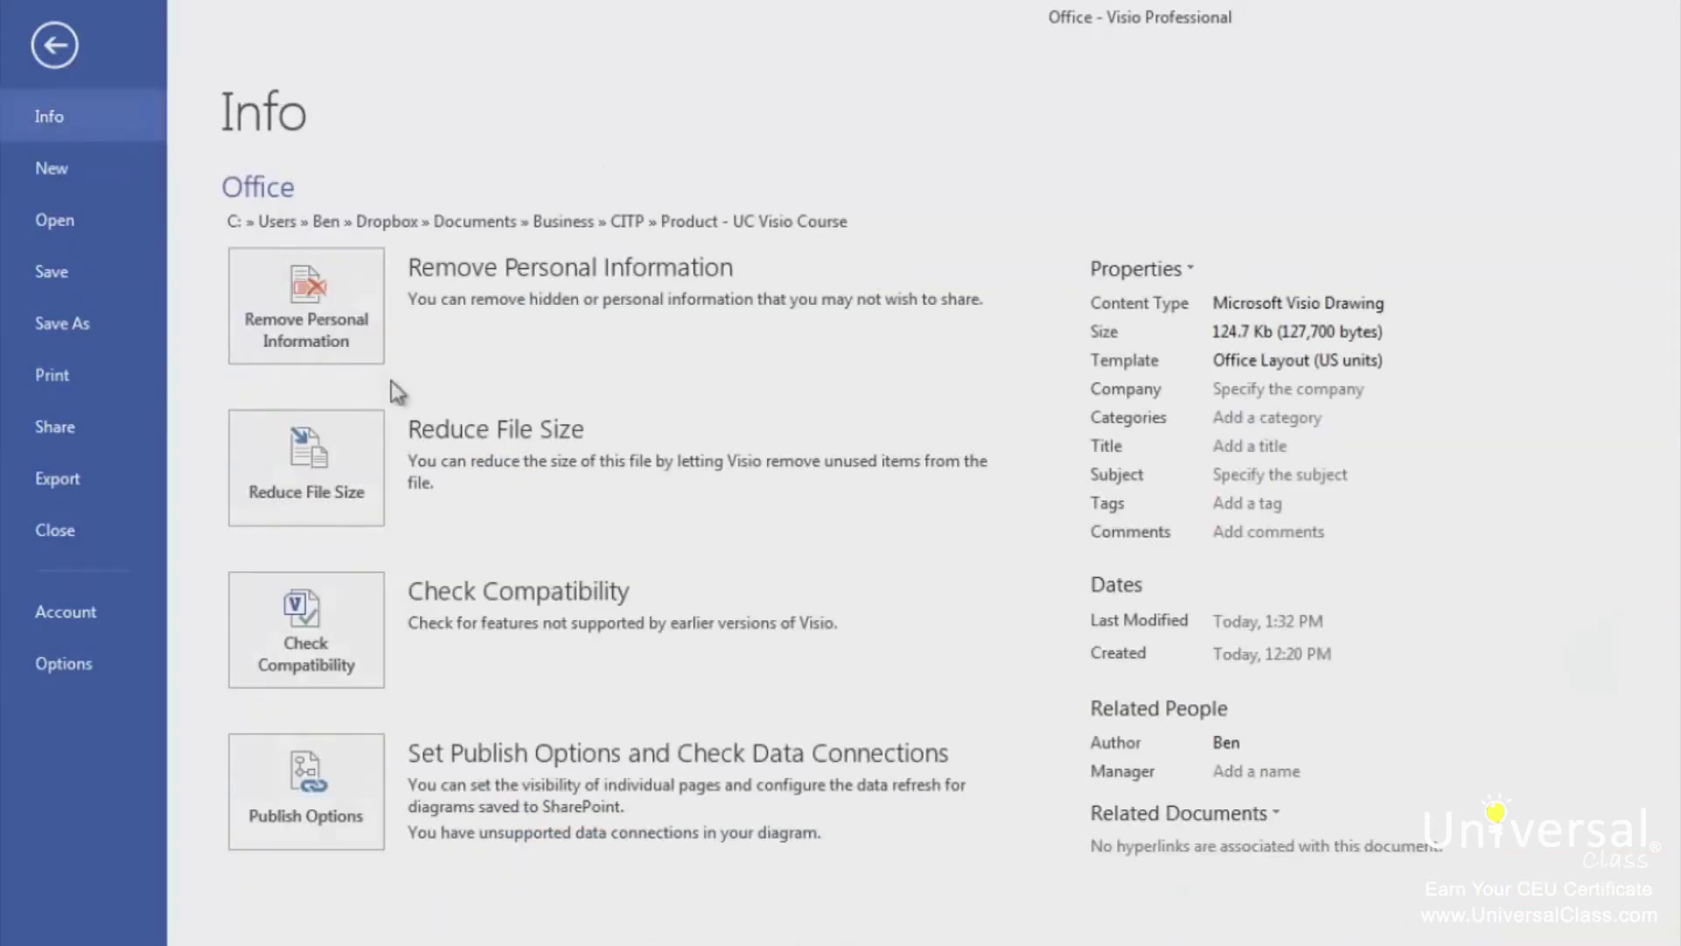
- Review the Remove Personal Information options and close them with OK, back to the drawing
click(356, 333)
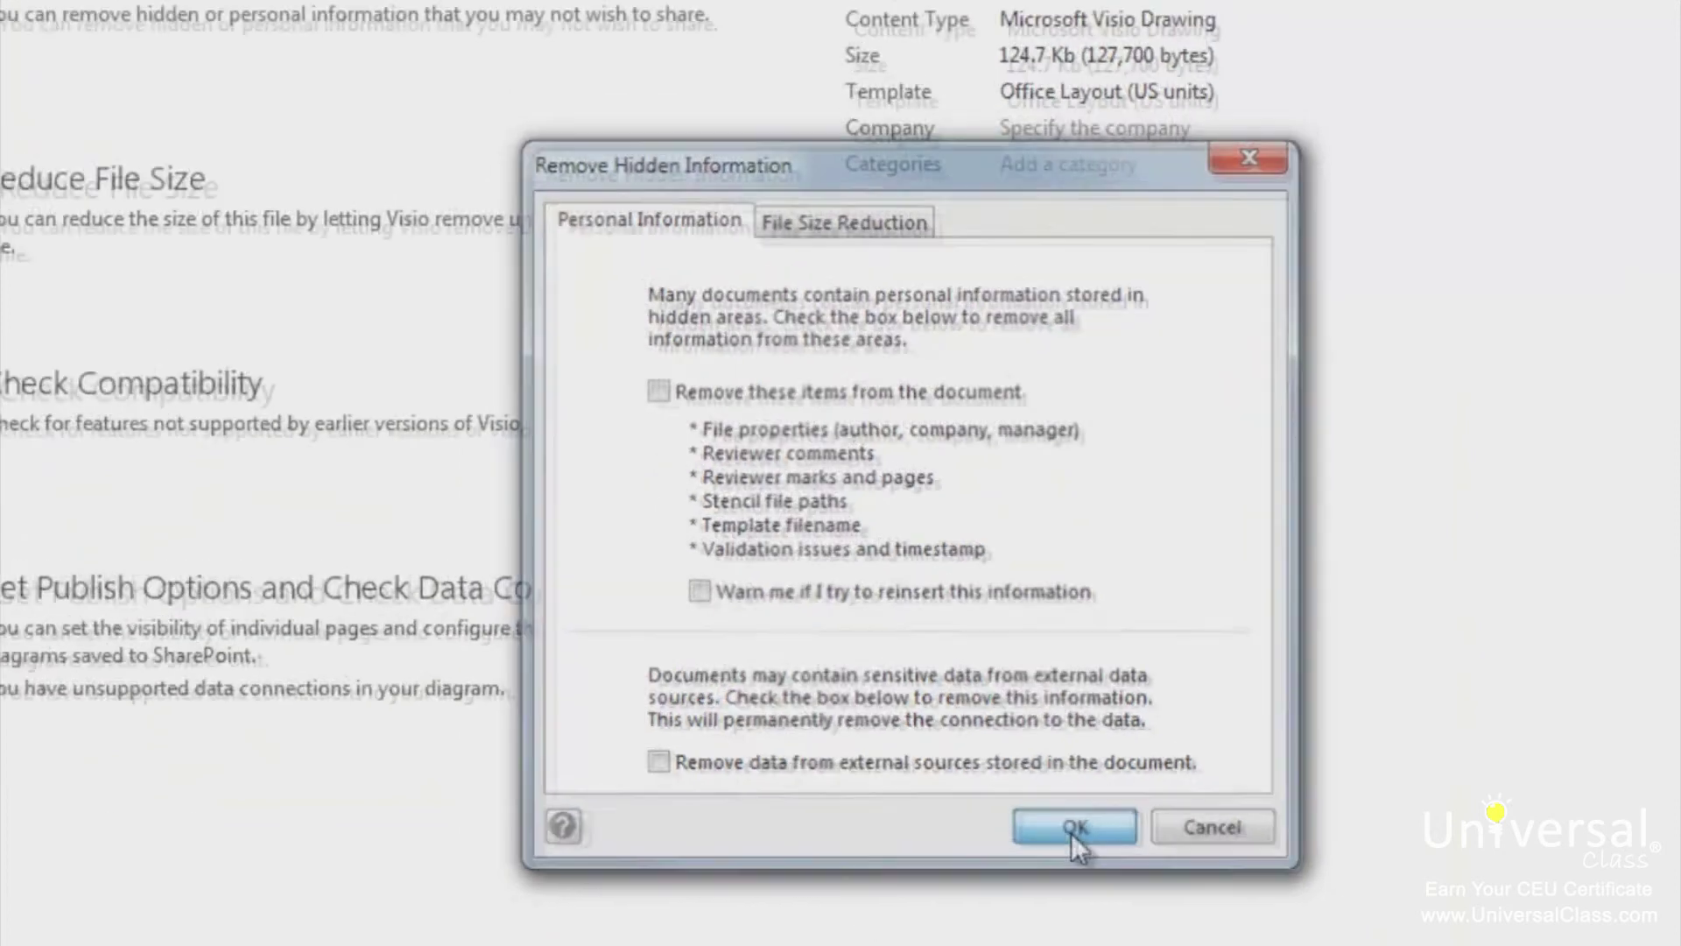
click(1057, 821)
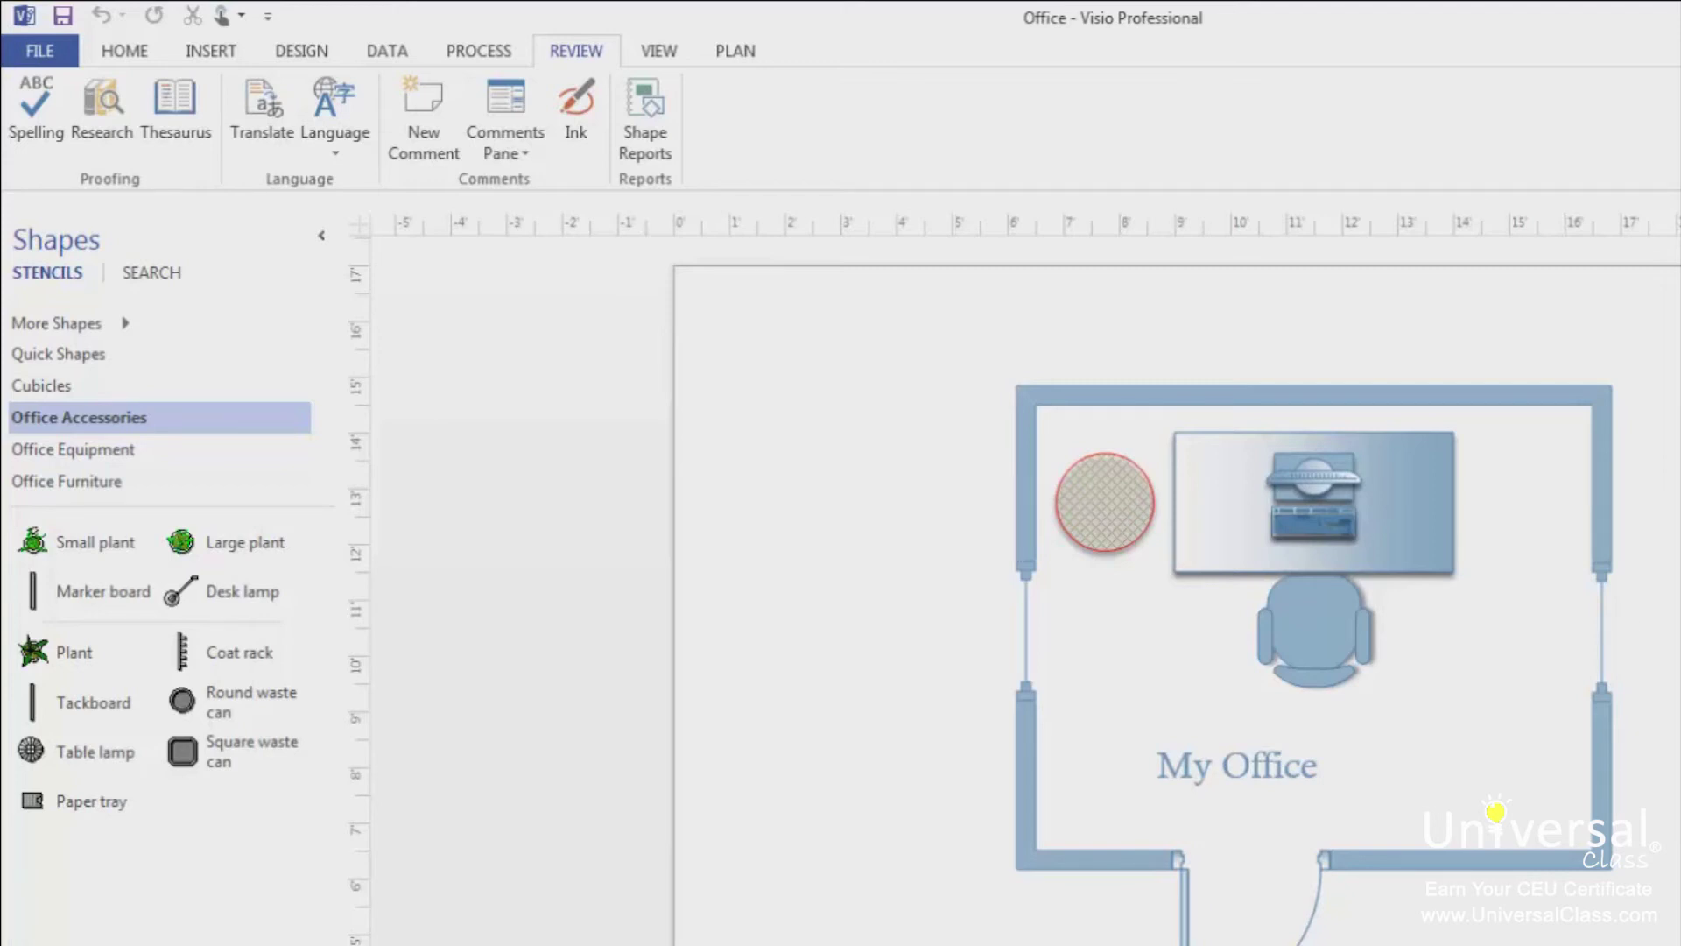
- Choose JPEG File Interchange Format as the export file type and start Save As
click(49, 50)
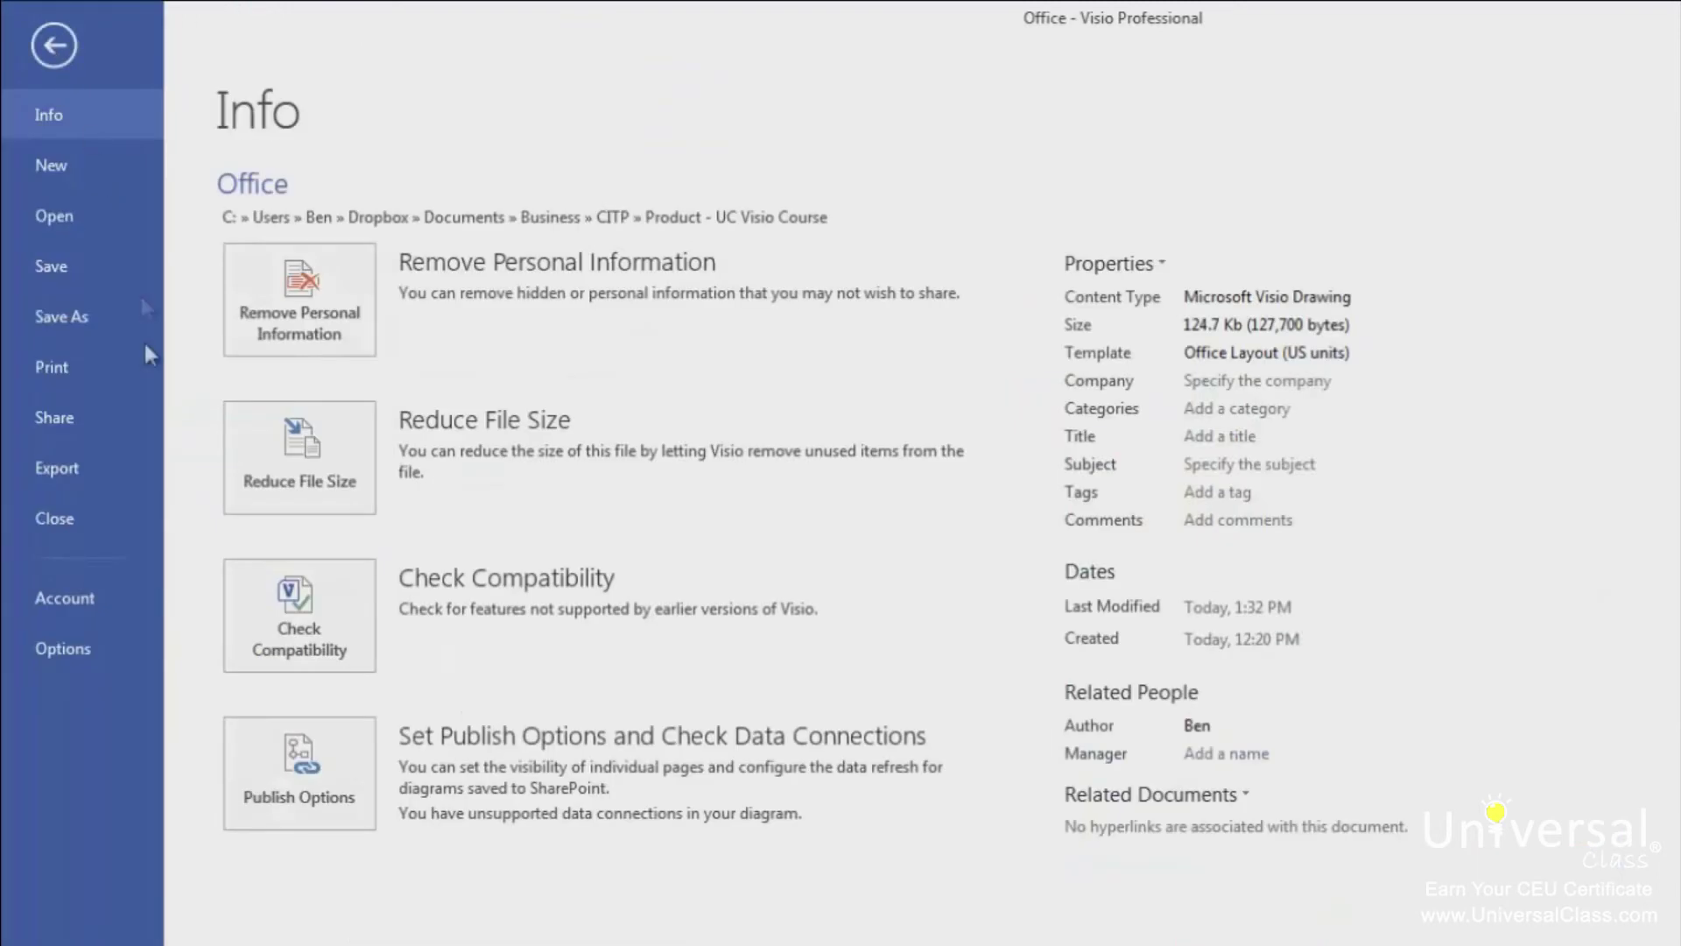
click(49, 478)
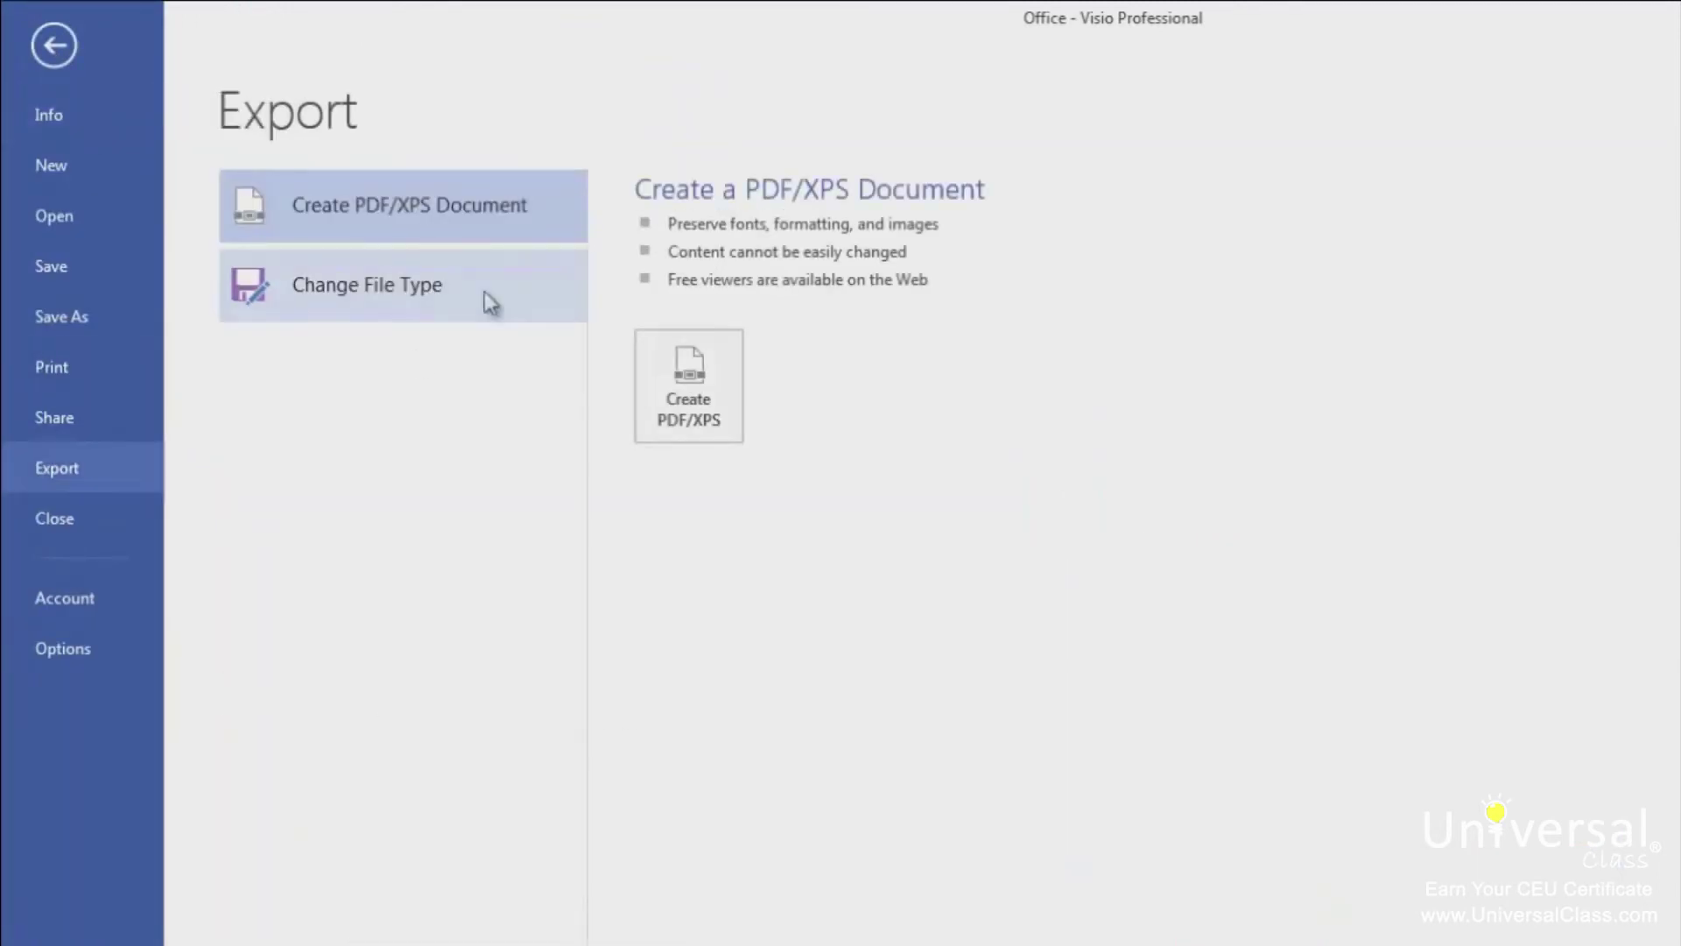
click(435, 283)
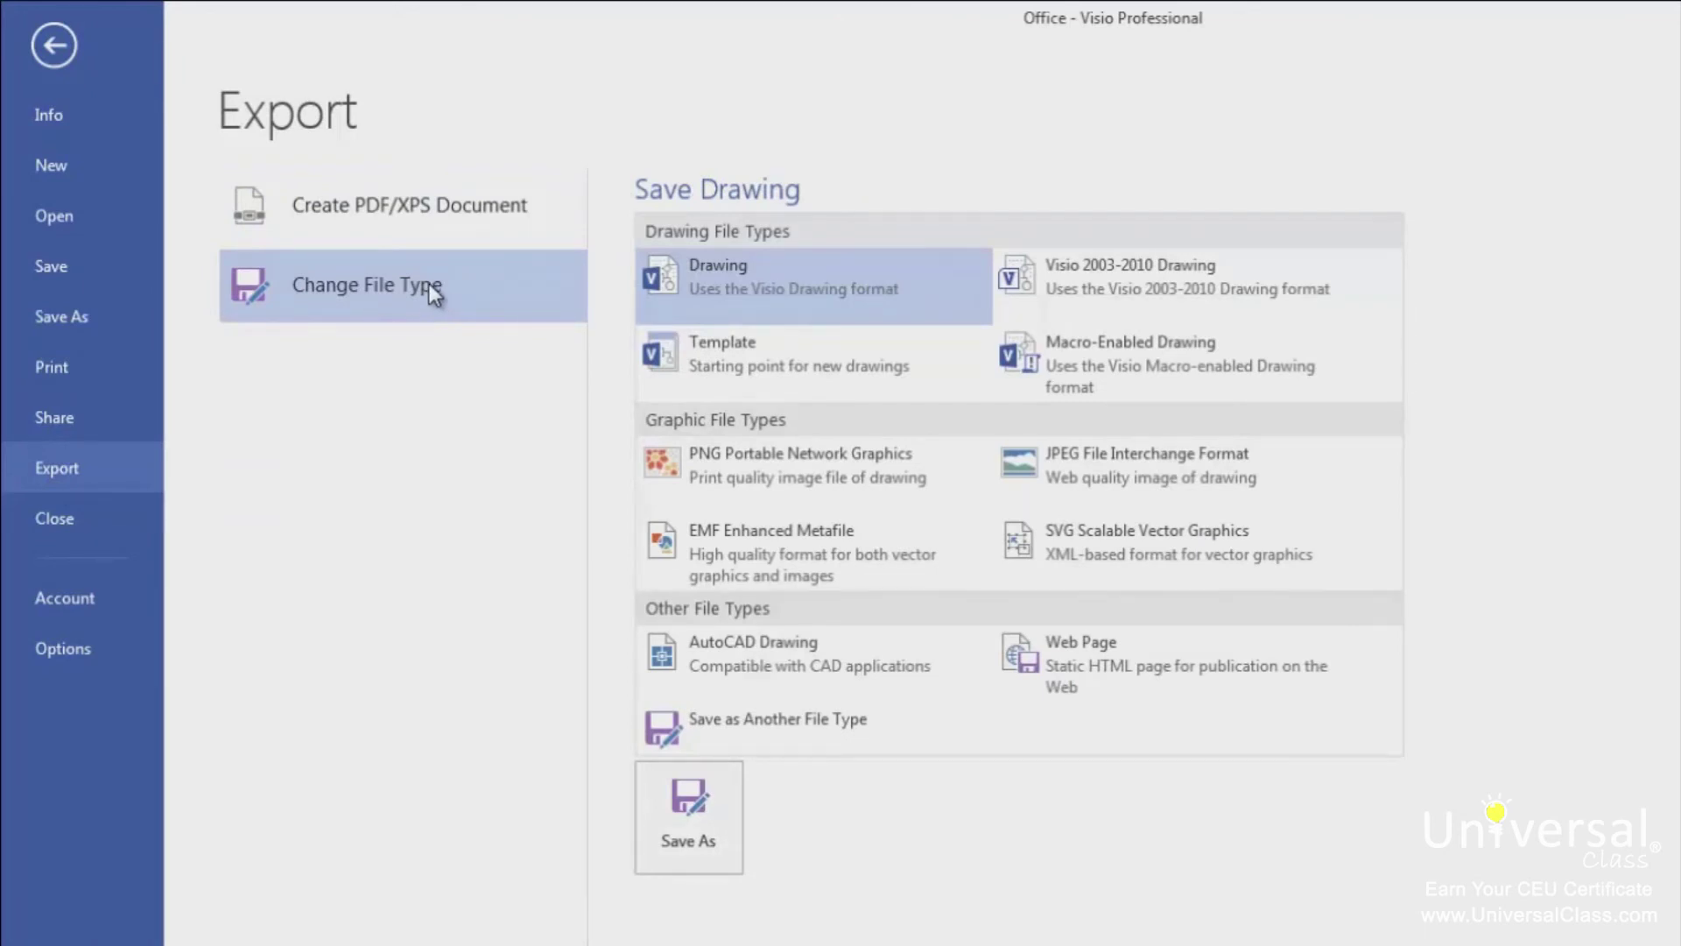
click(1171, 457)
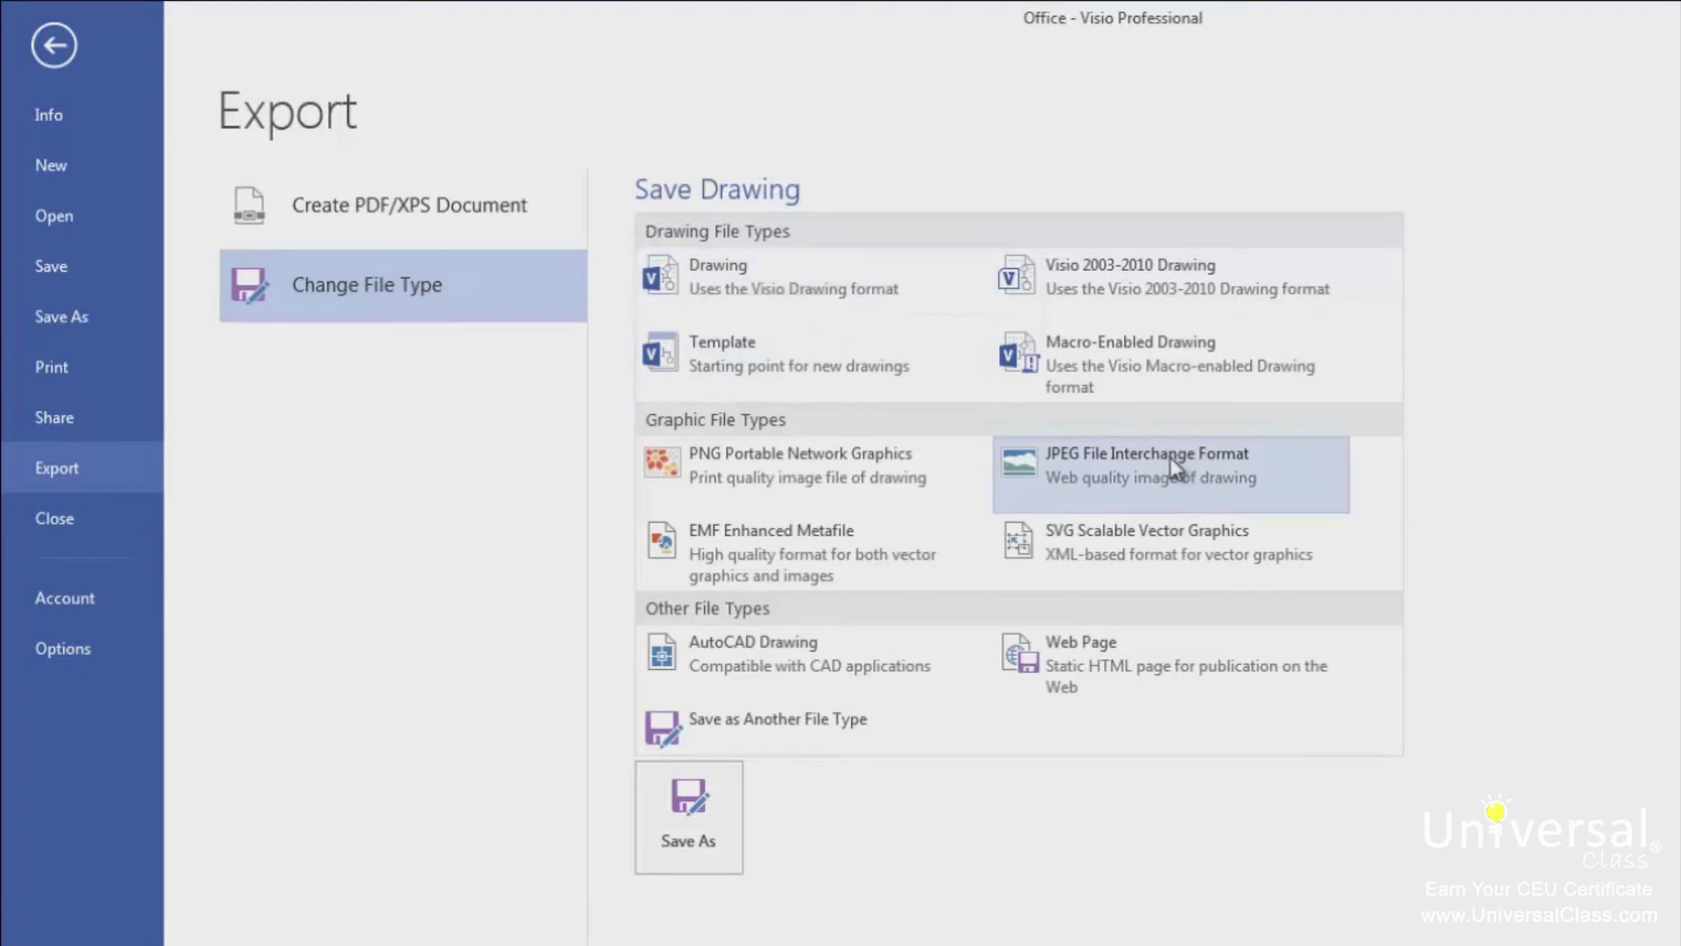
click(710, 846)
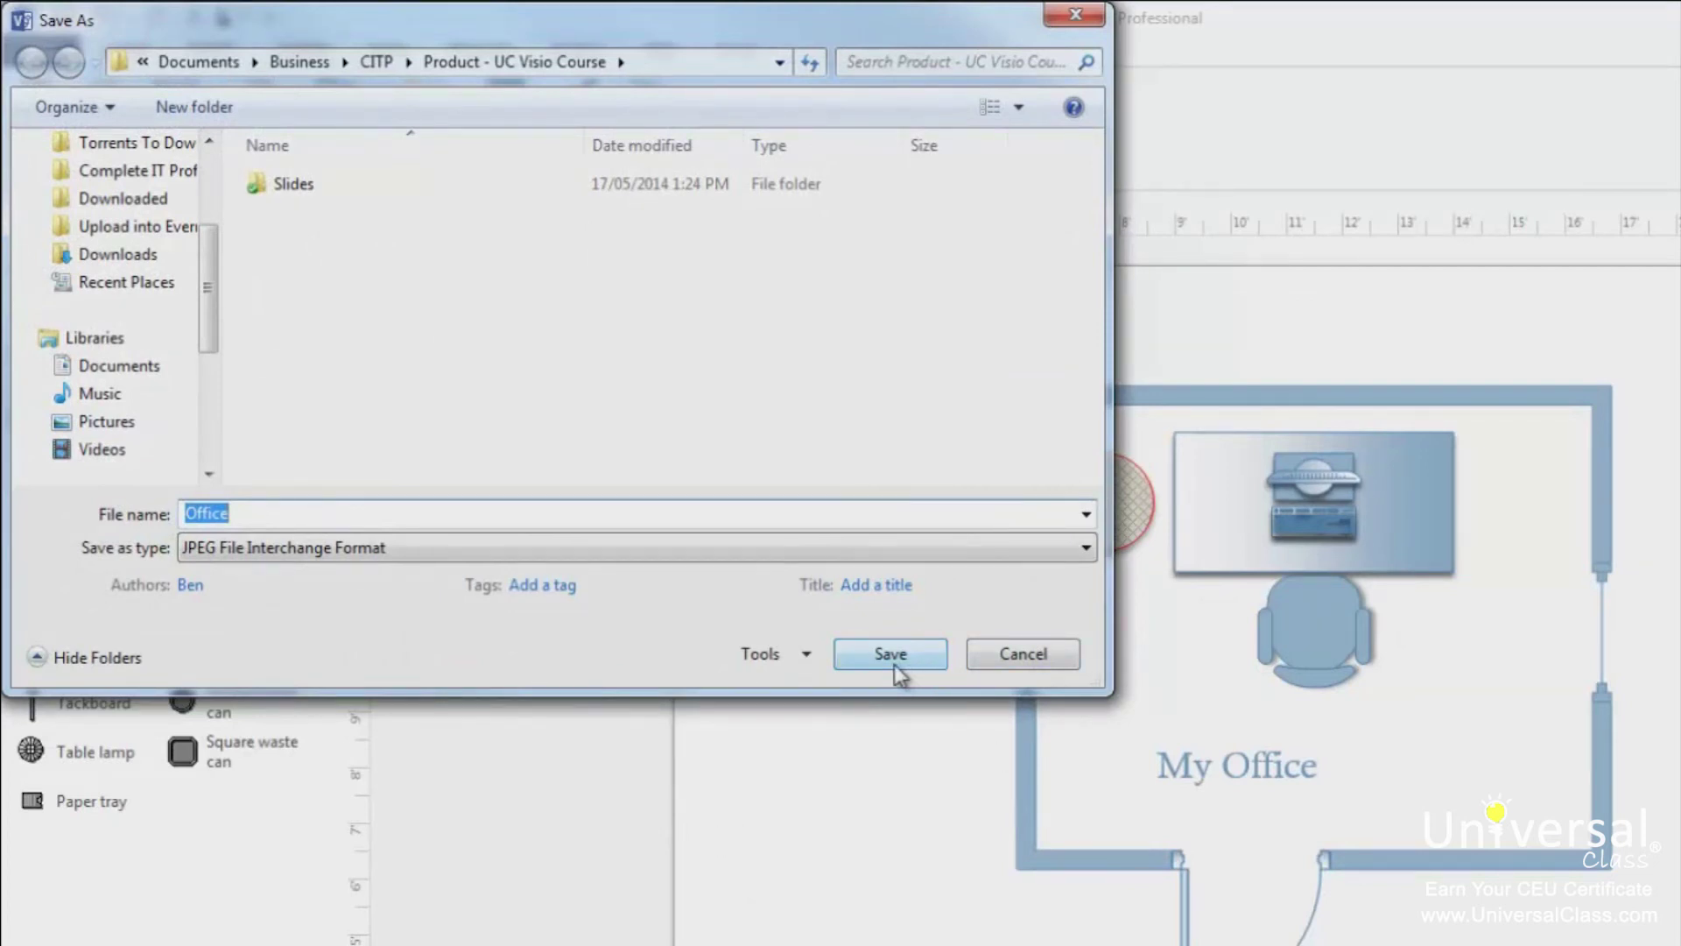
- Save the image as Office and accept the JPG output options (baseline, RGB, 75% quality)
click(892, 659)
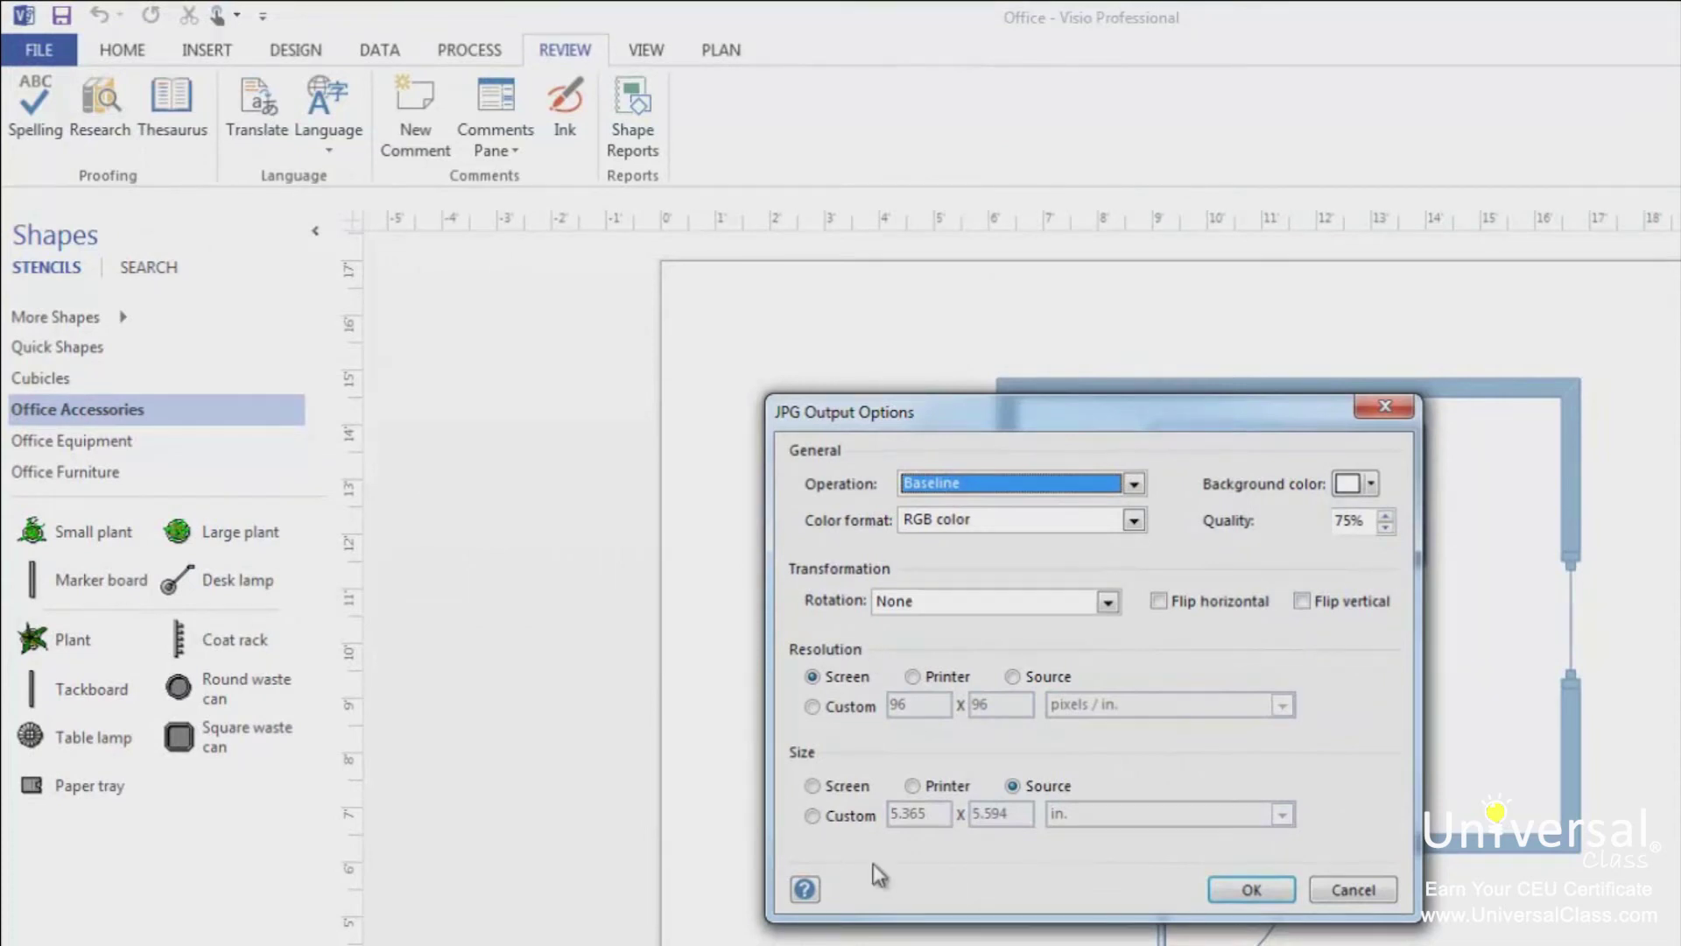
click(1252, 889)
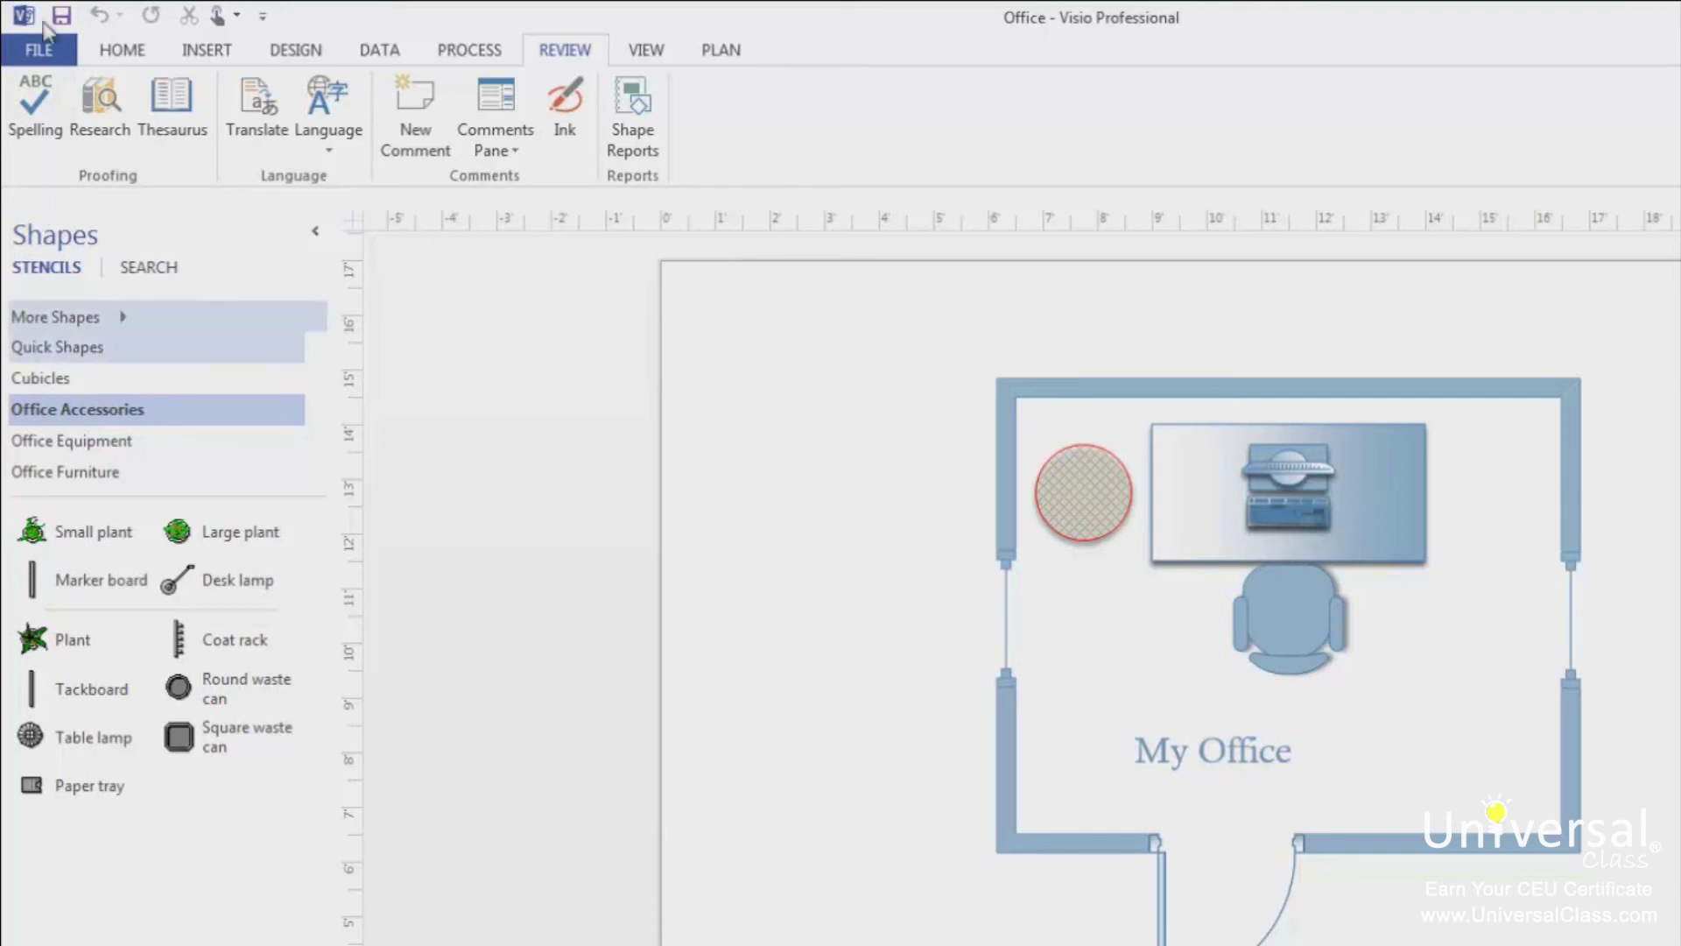
- Open Save As in the Product - UC Visio Course folder with AutoCAD Drawing as the file type
click(38, 50)
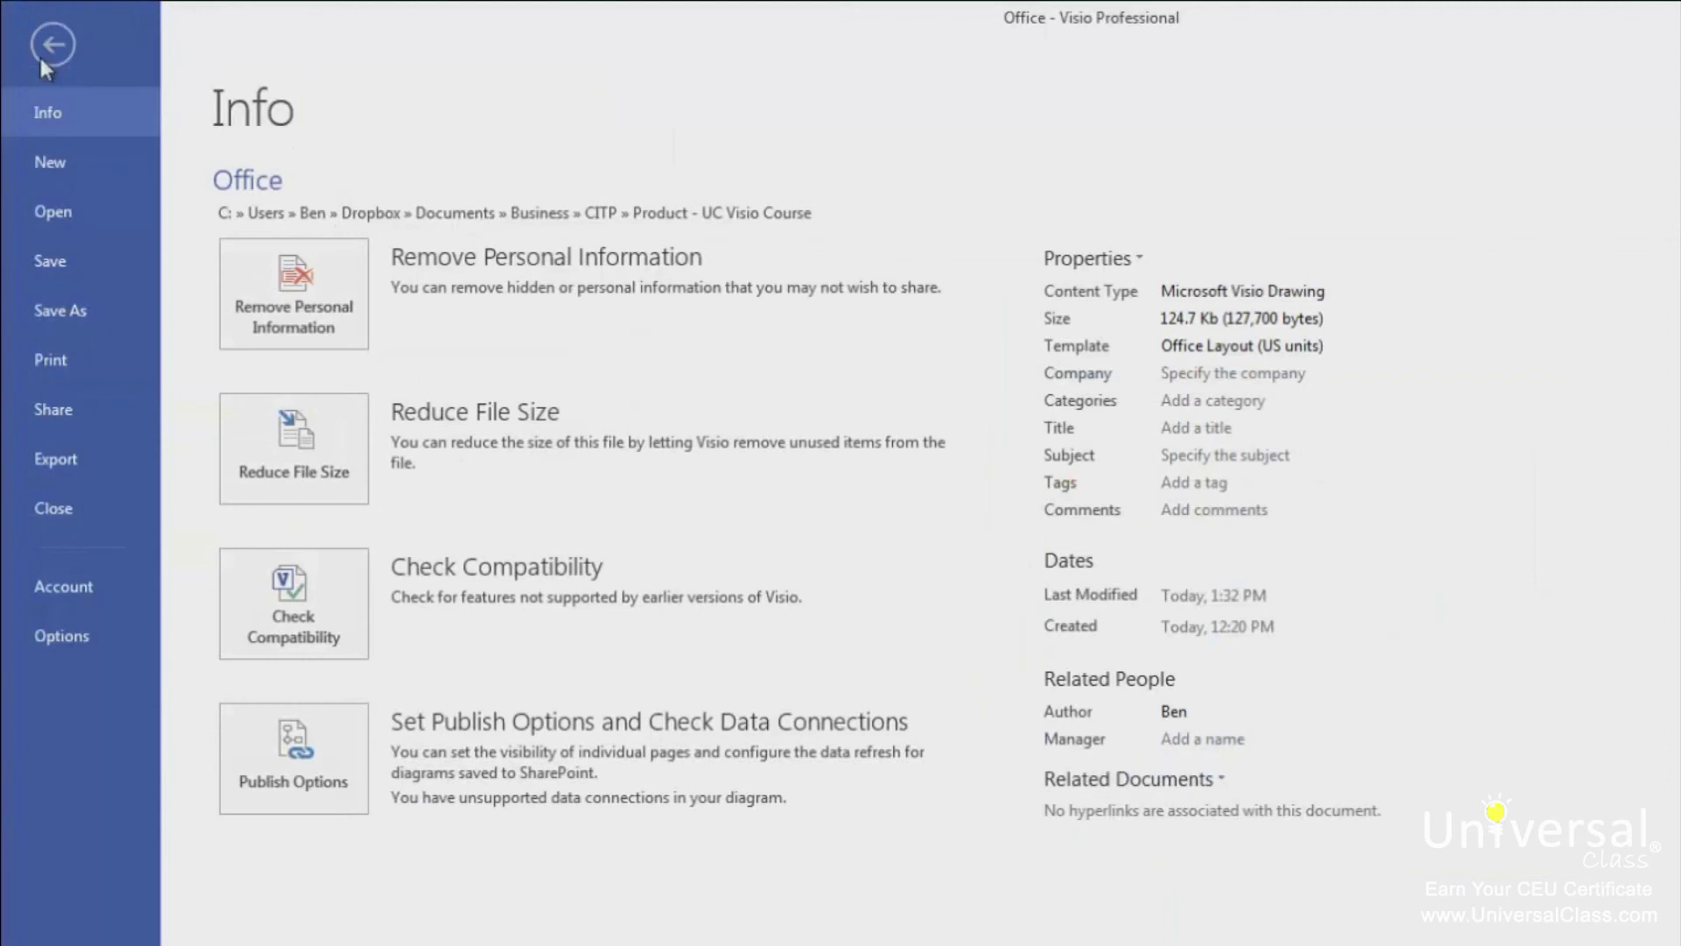
click(78, 311)
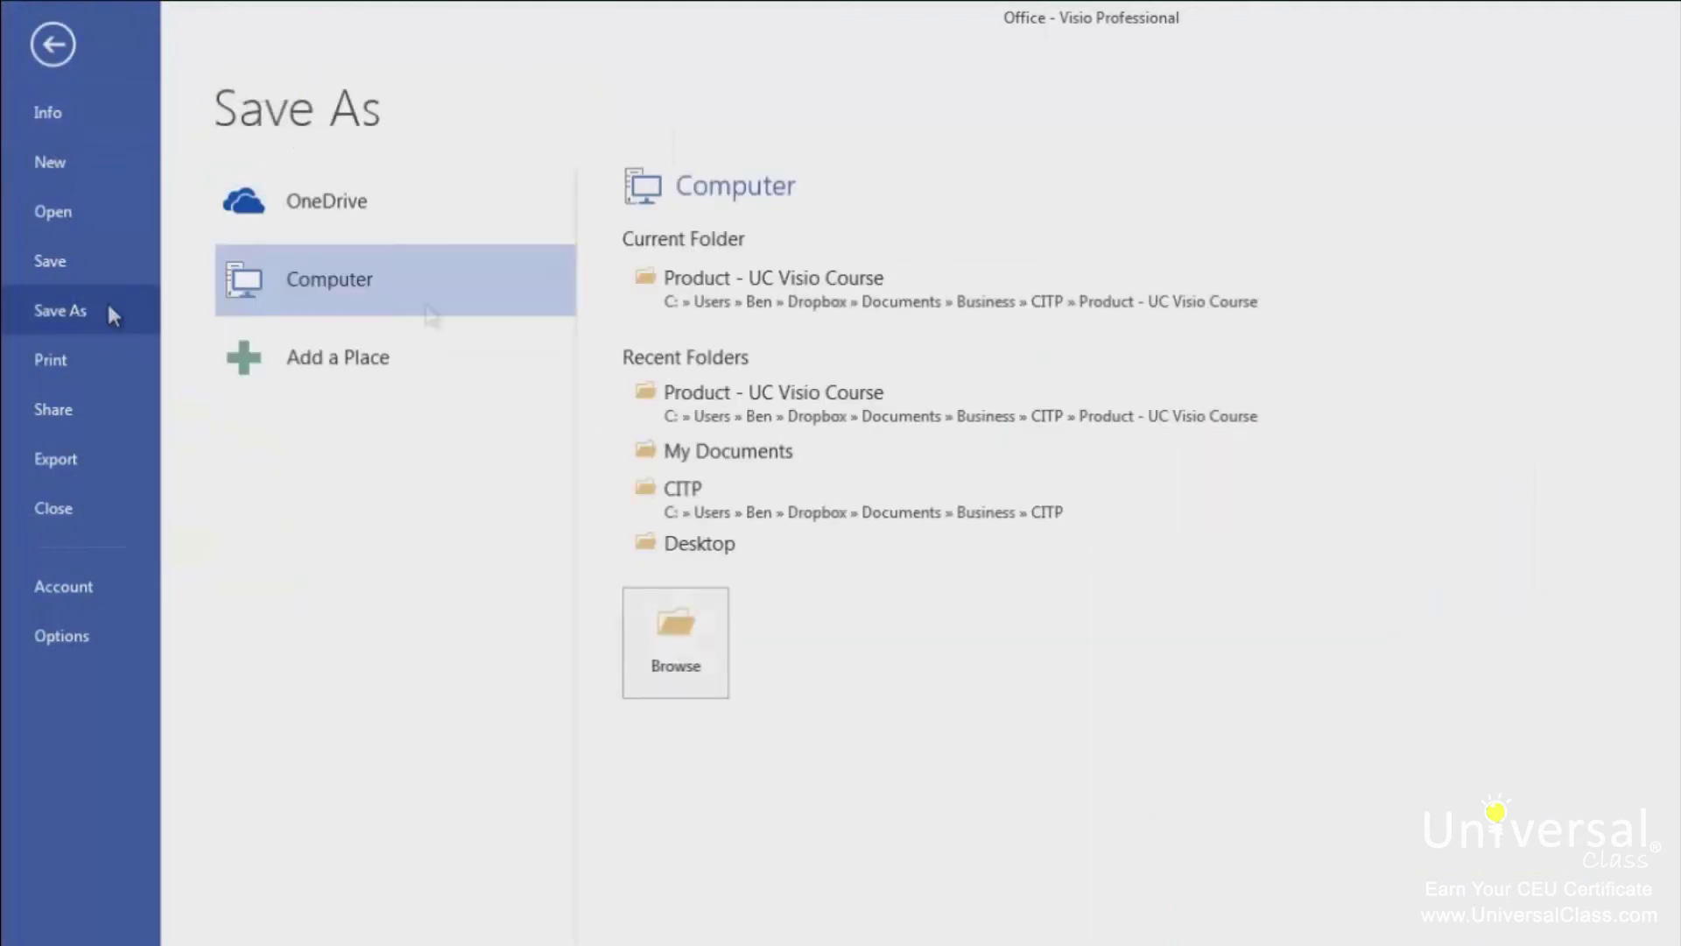
click(840, 279)
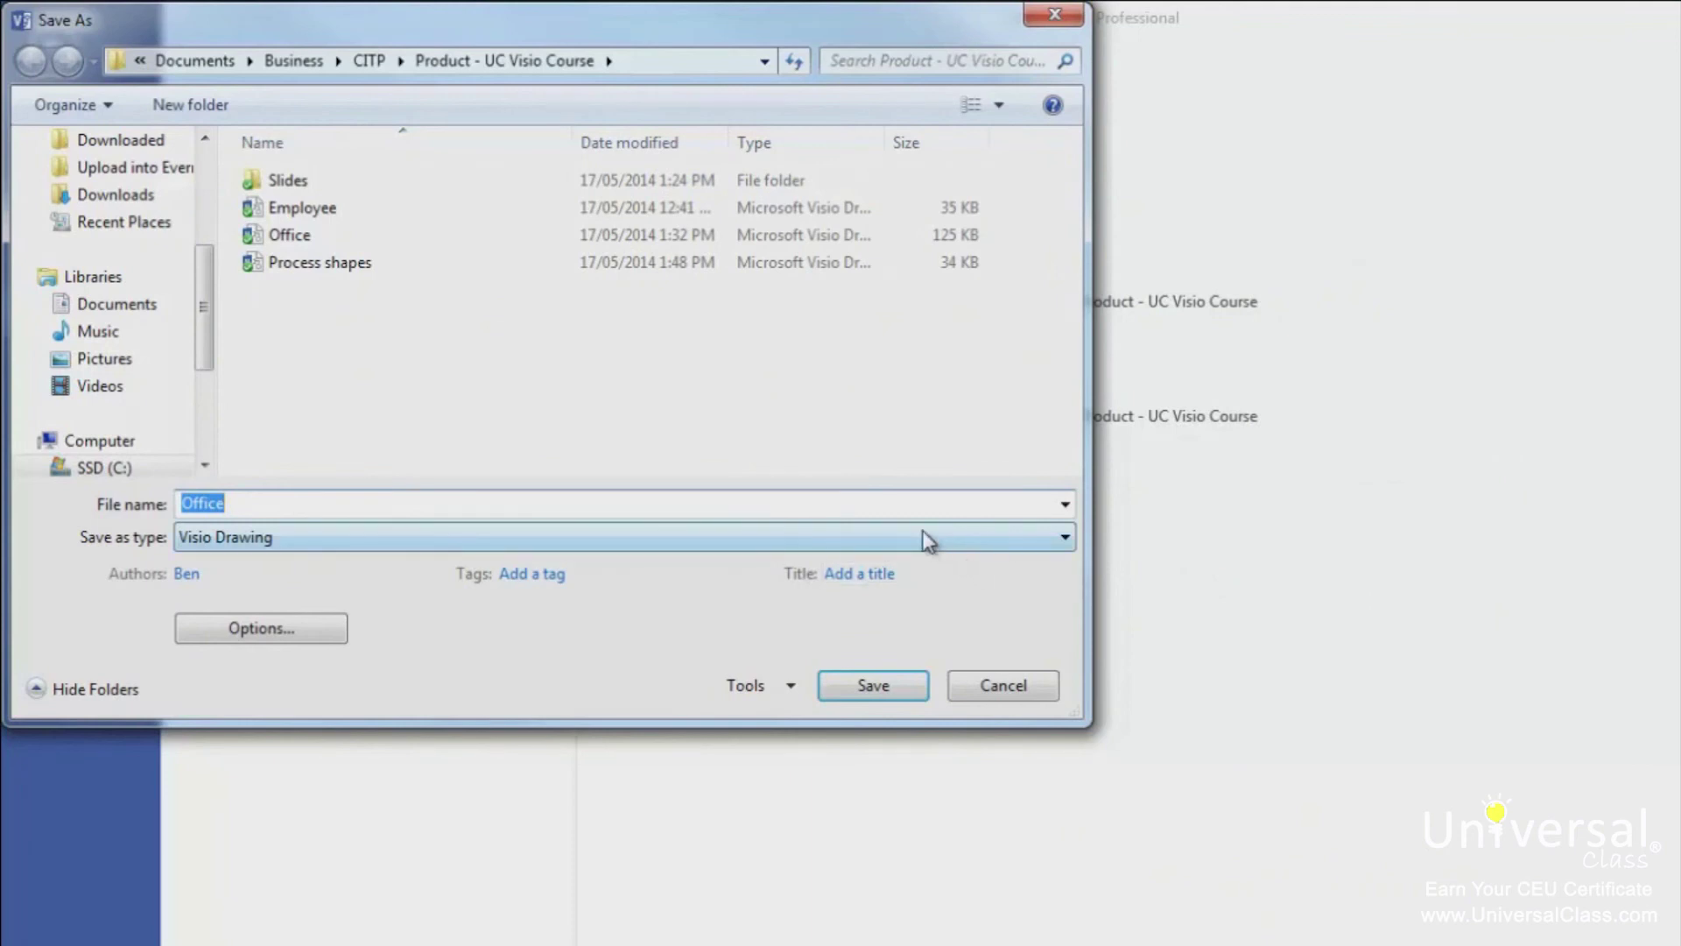
click(548, 543)
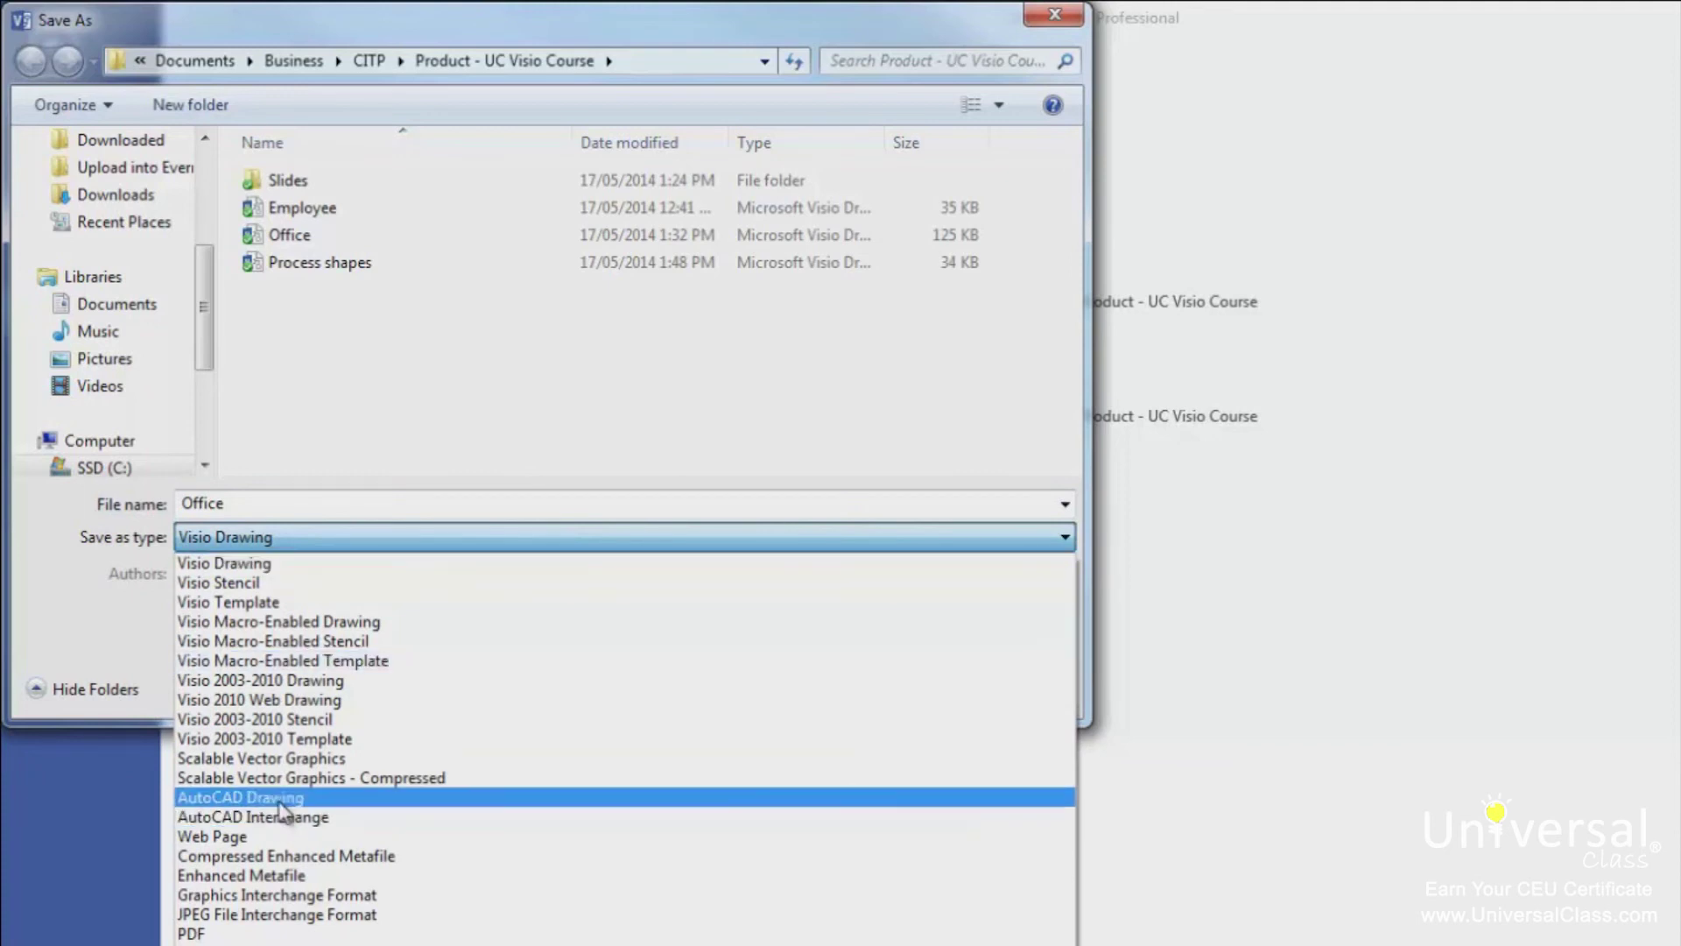
click(245, 794)
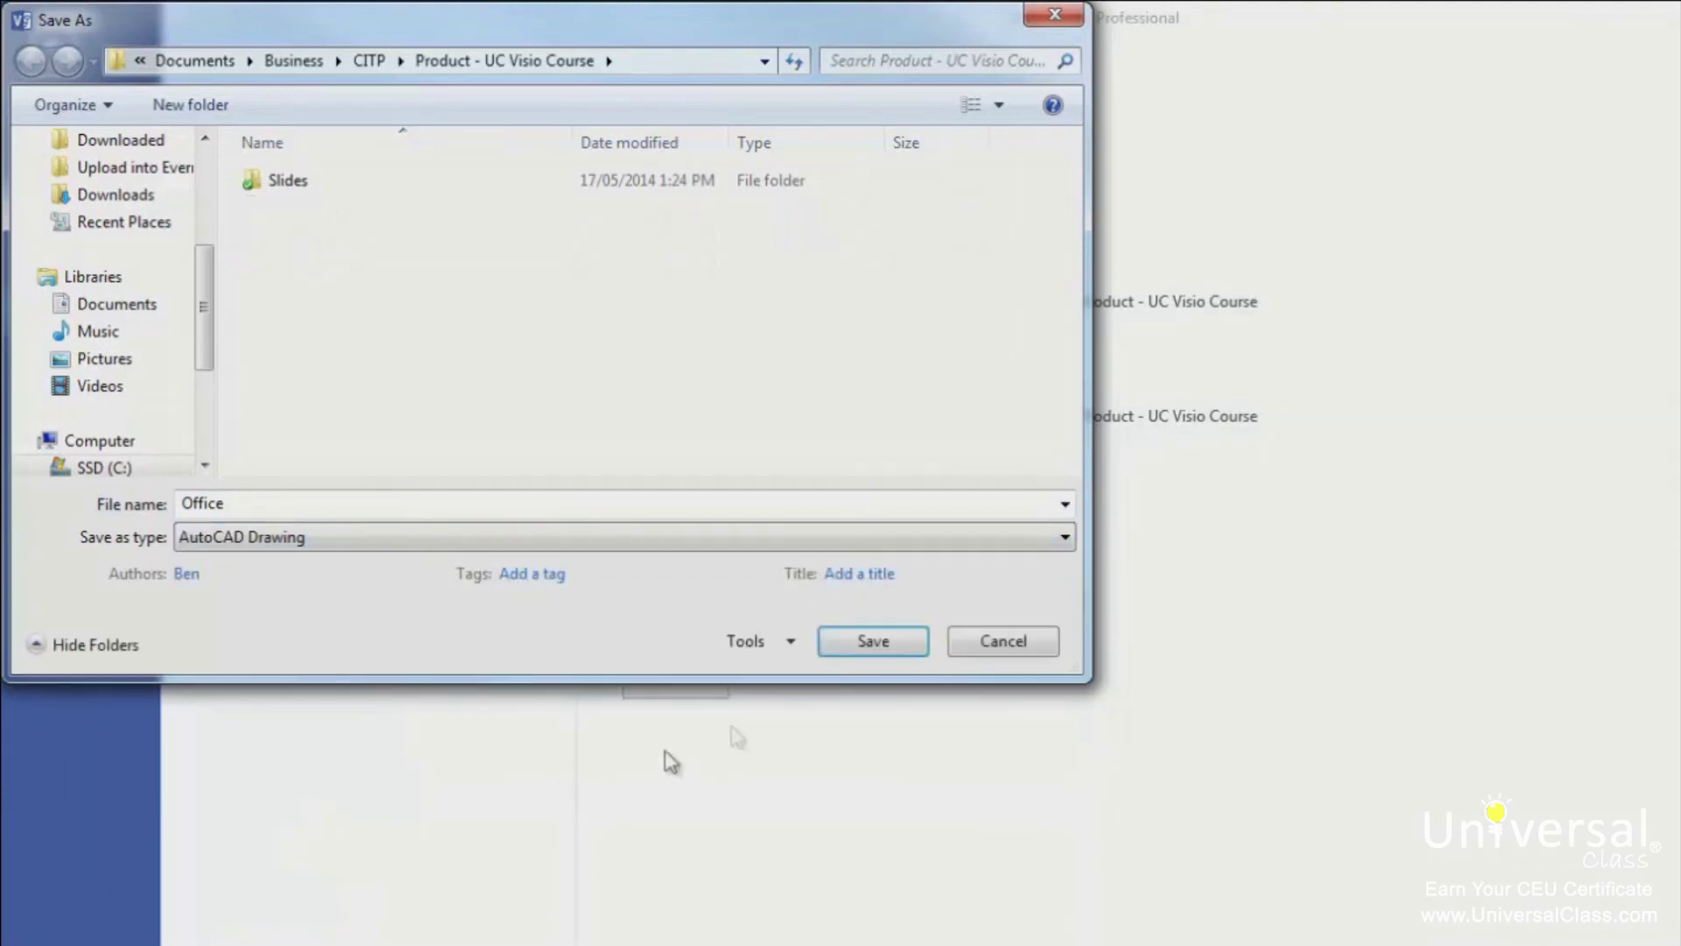
- Save Office as an AutoCAD drawing in the Product - UC Visio Course folder
click(862, 648)
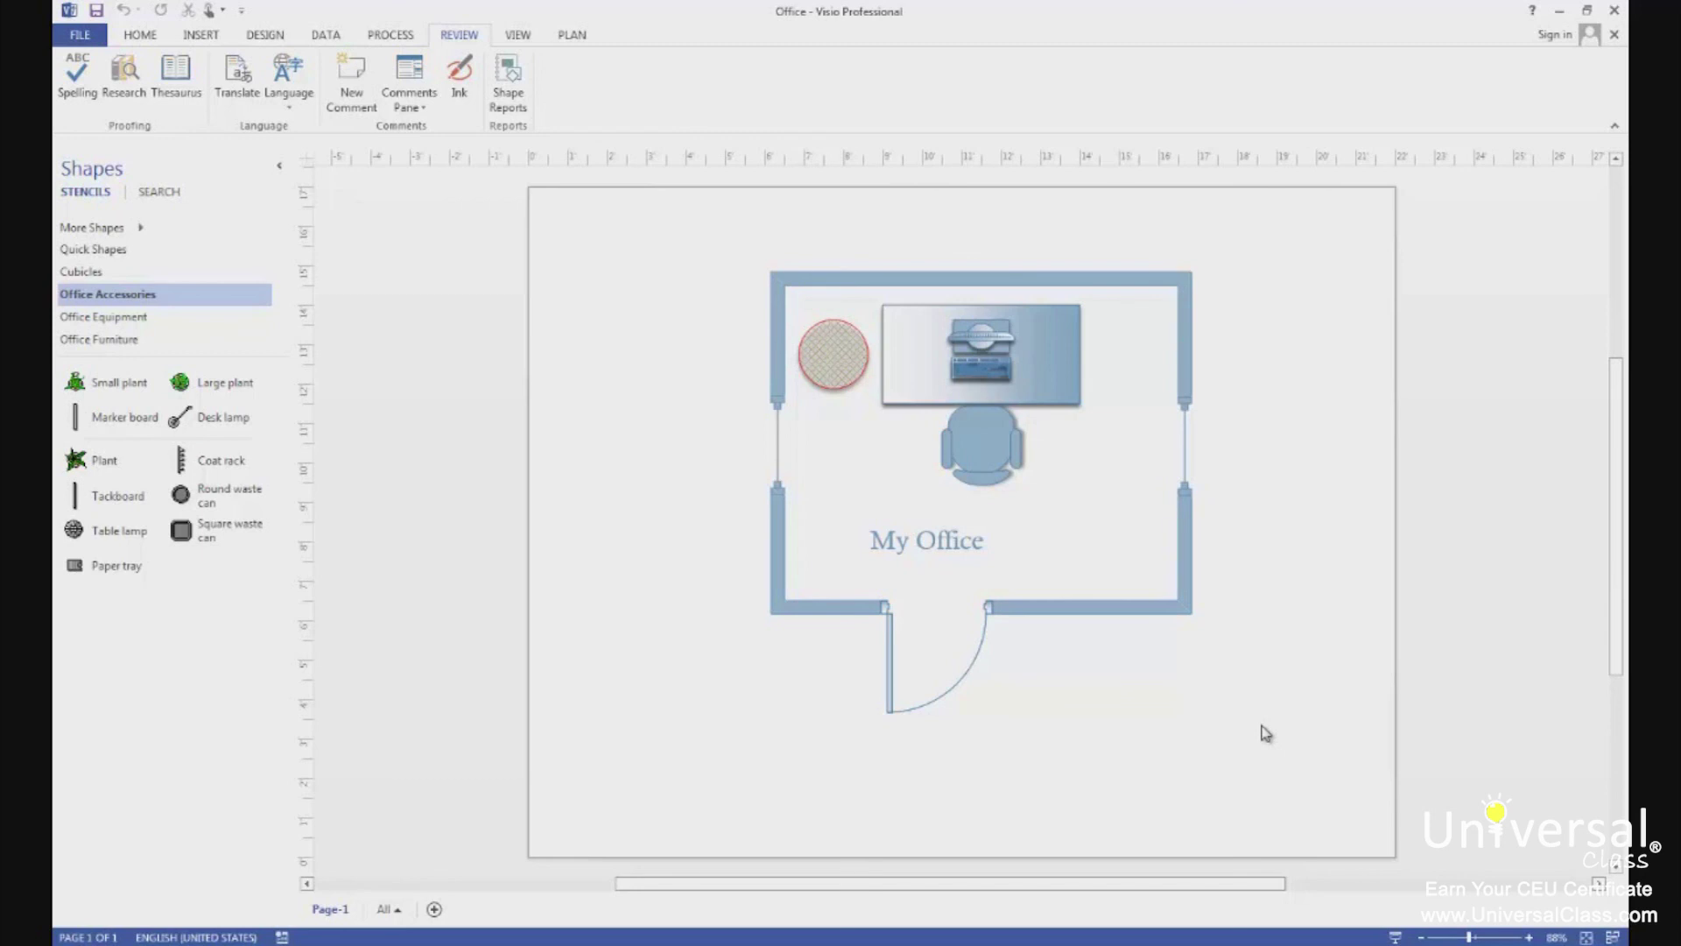
- Export the drawing as the Web Page Office.htm and open it in the browser
click(81, 35)
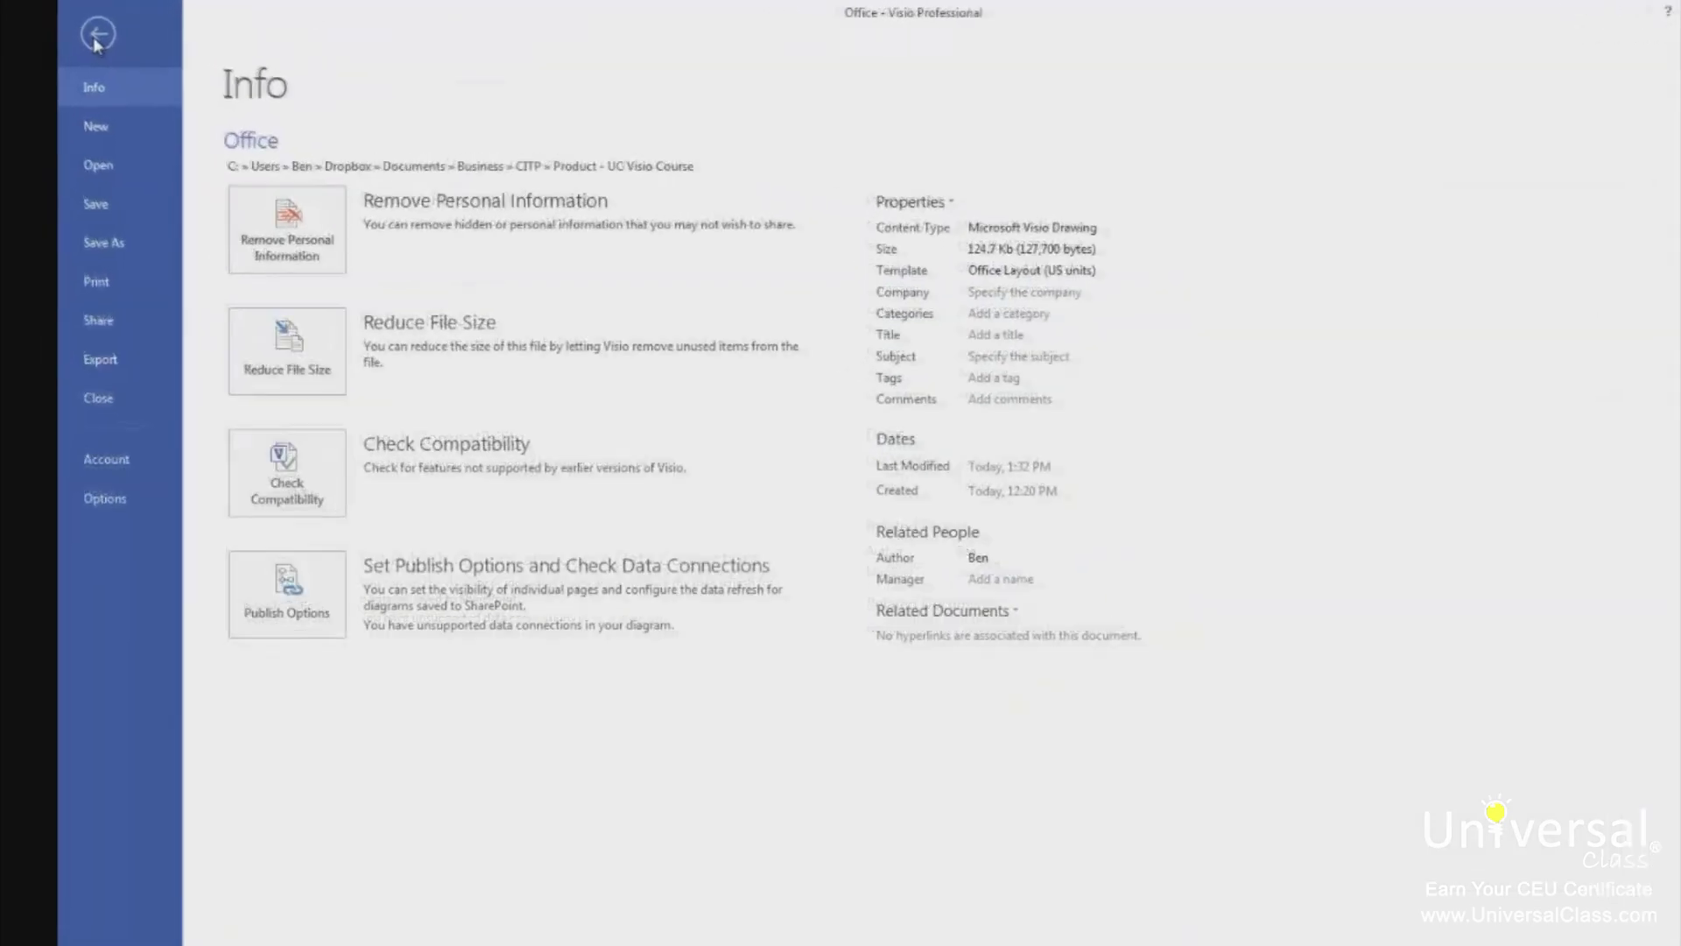
click(109, 356)
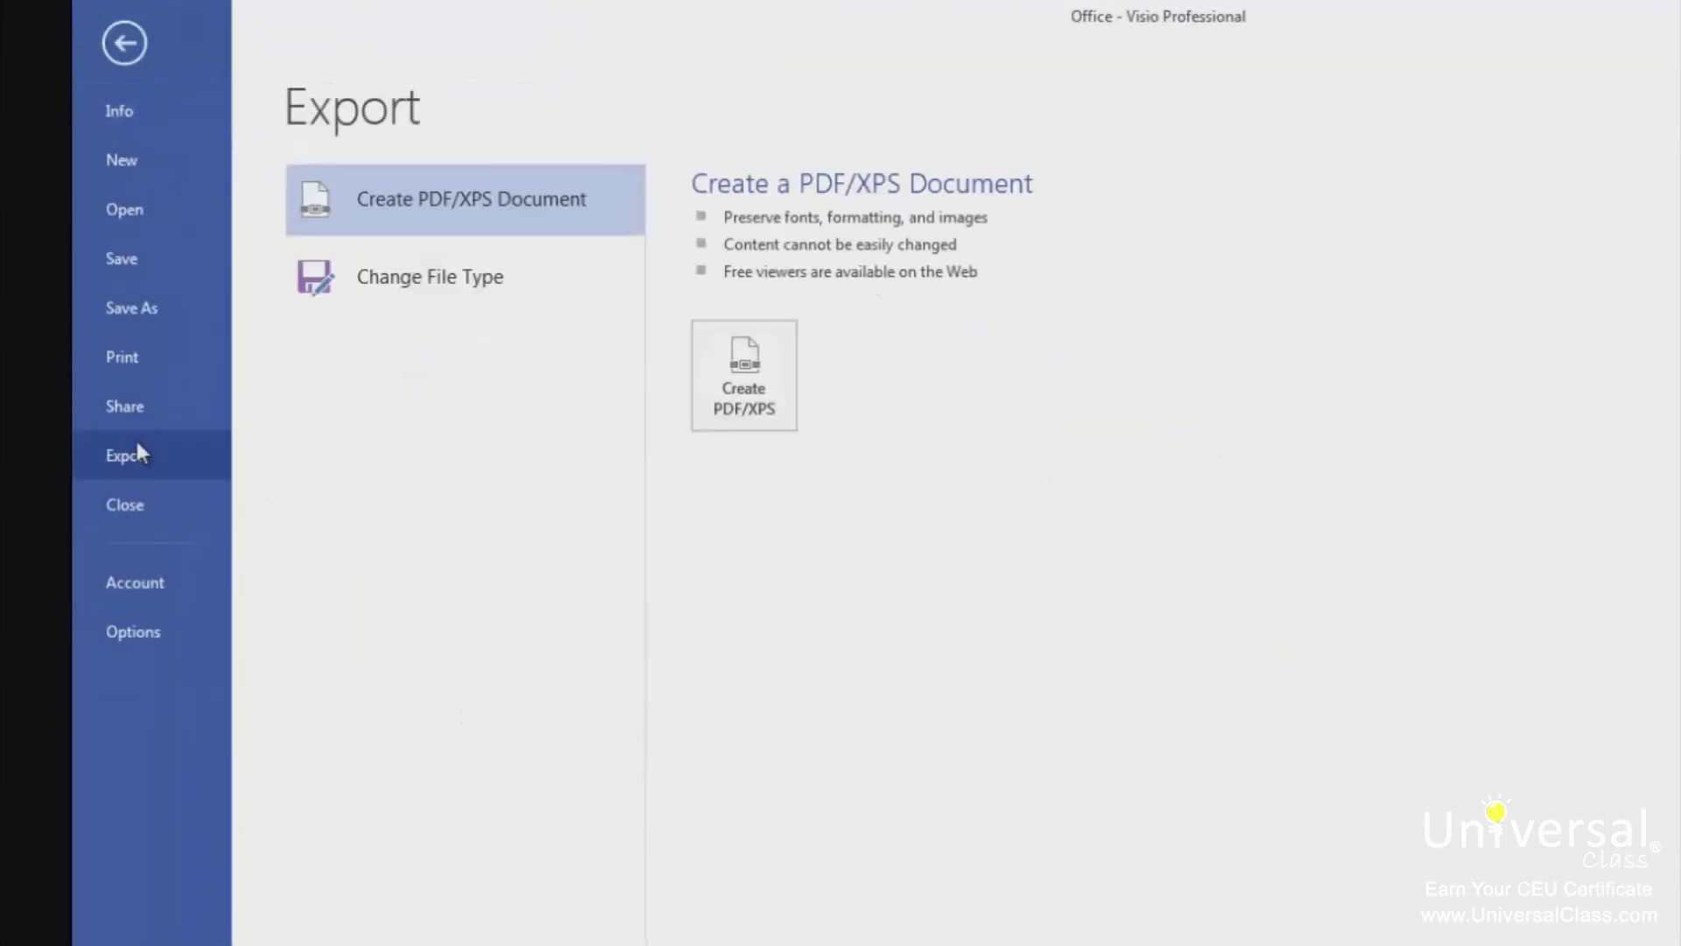
click(443, 282)
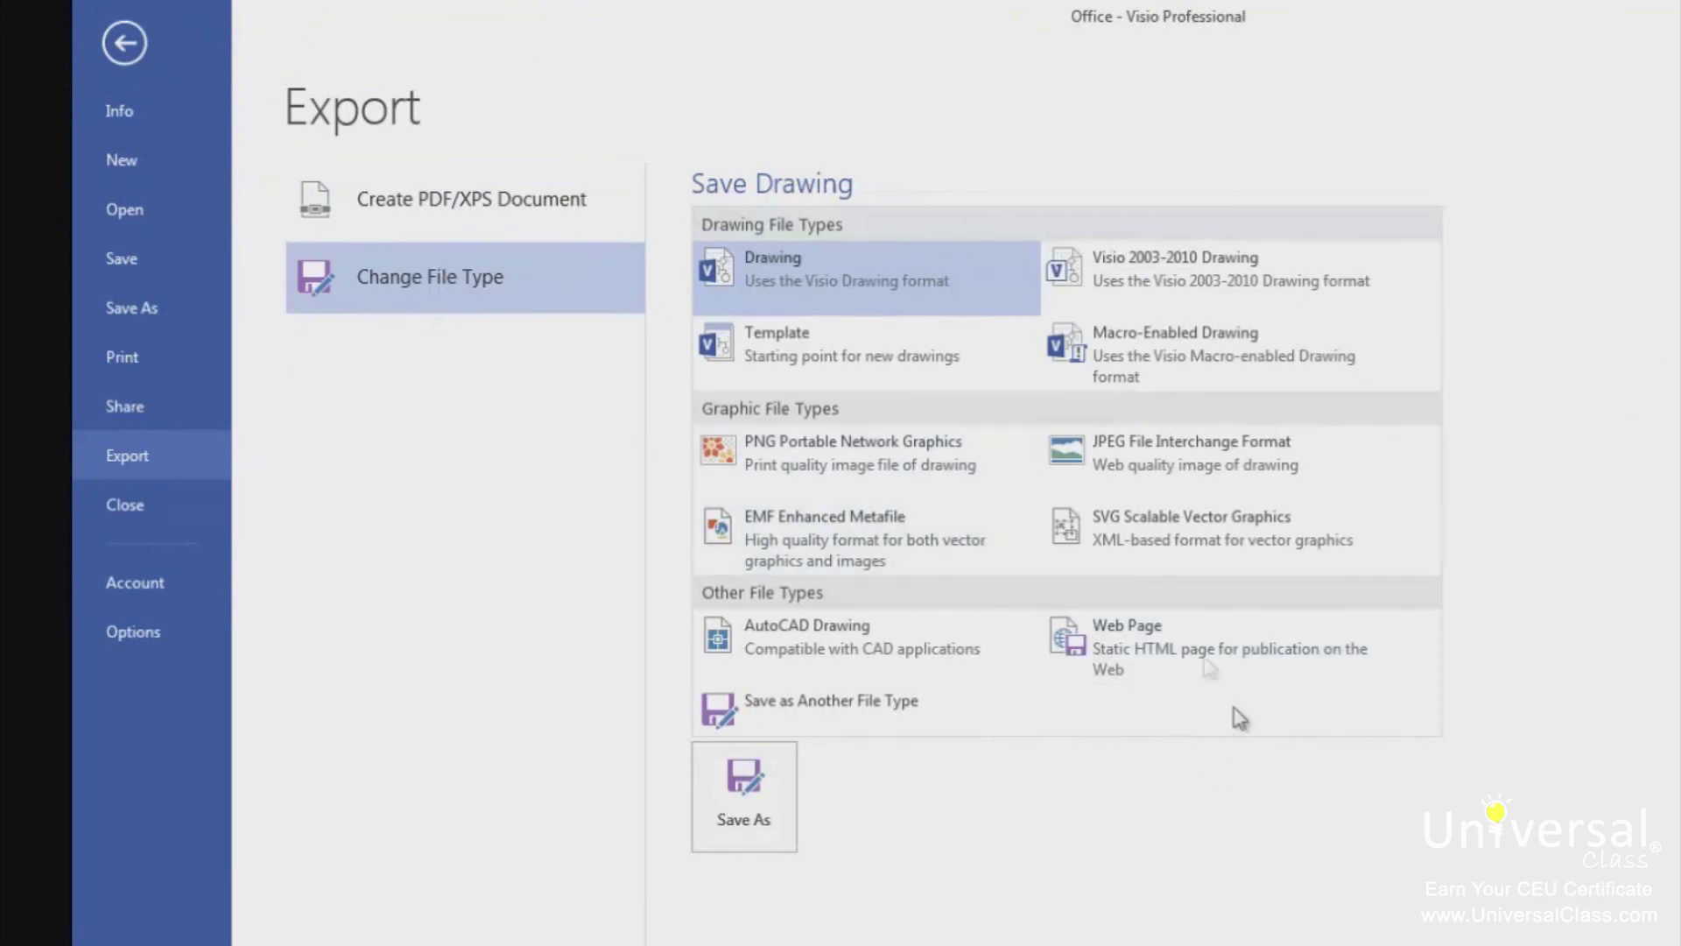
double_click(1174, 628)
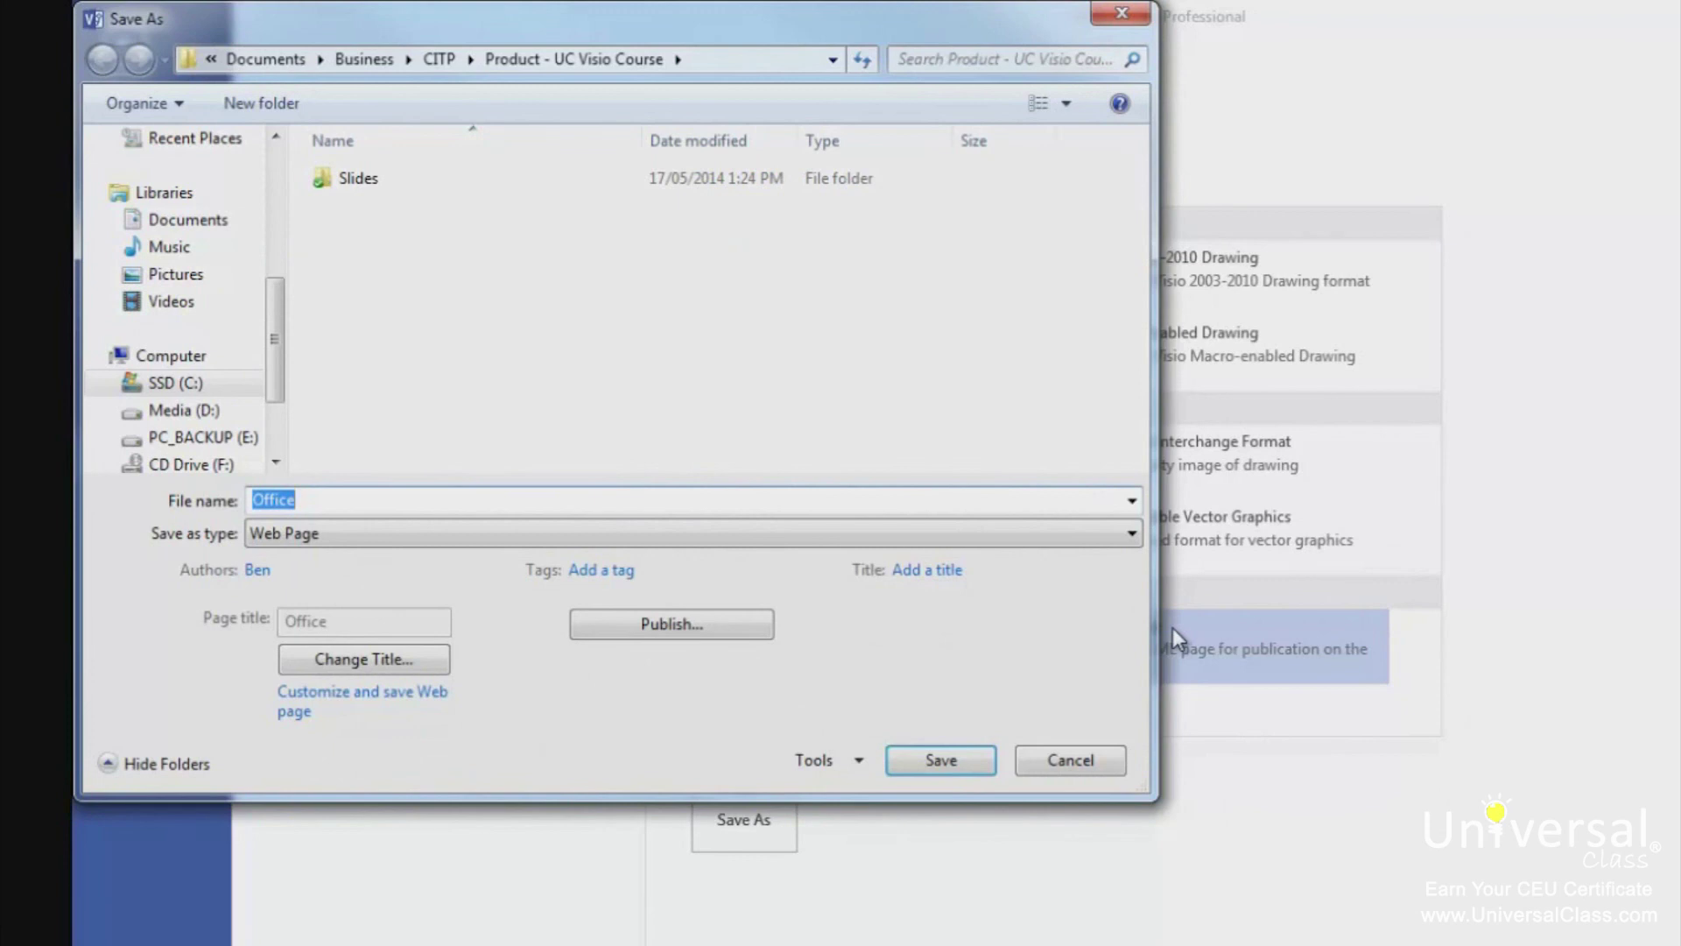
click(930, 761)
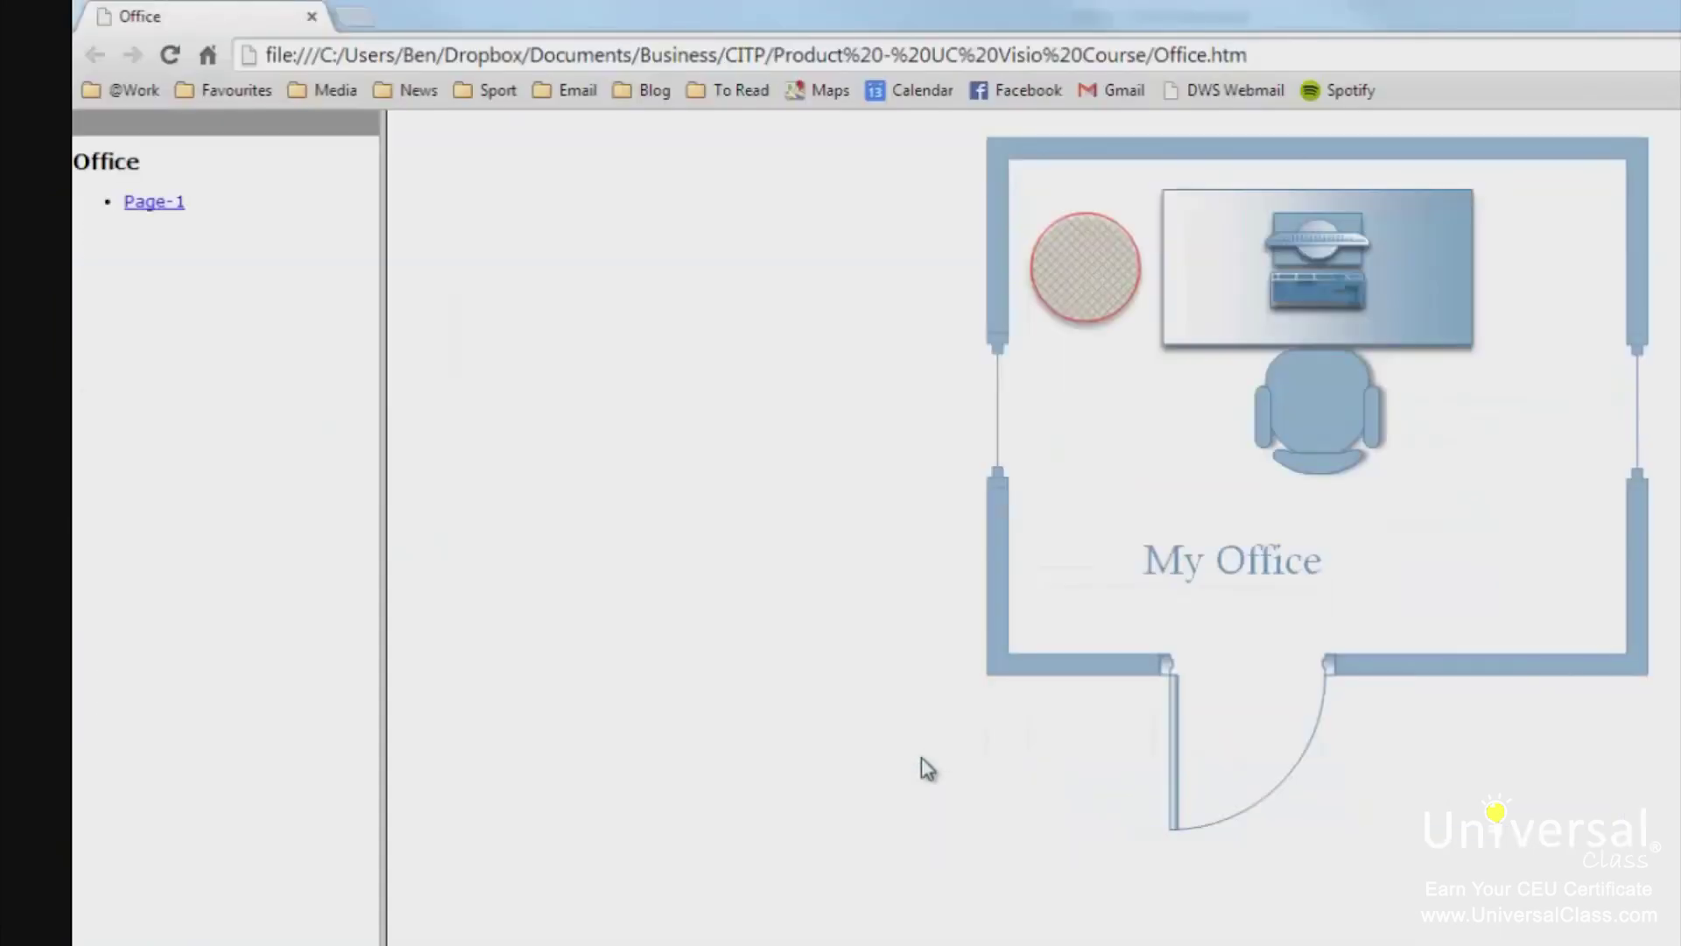